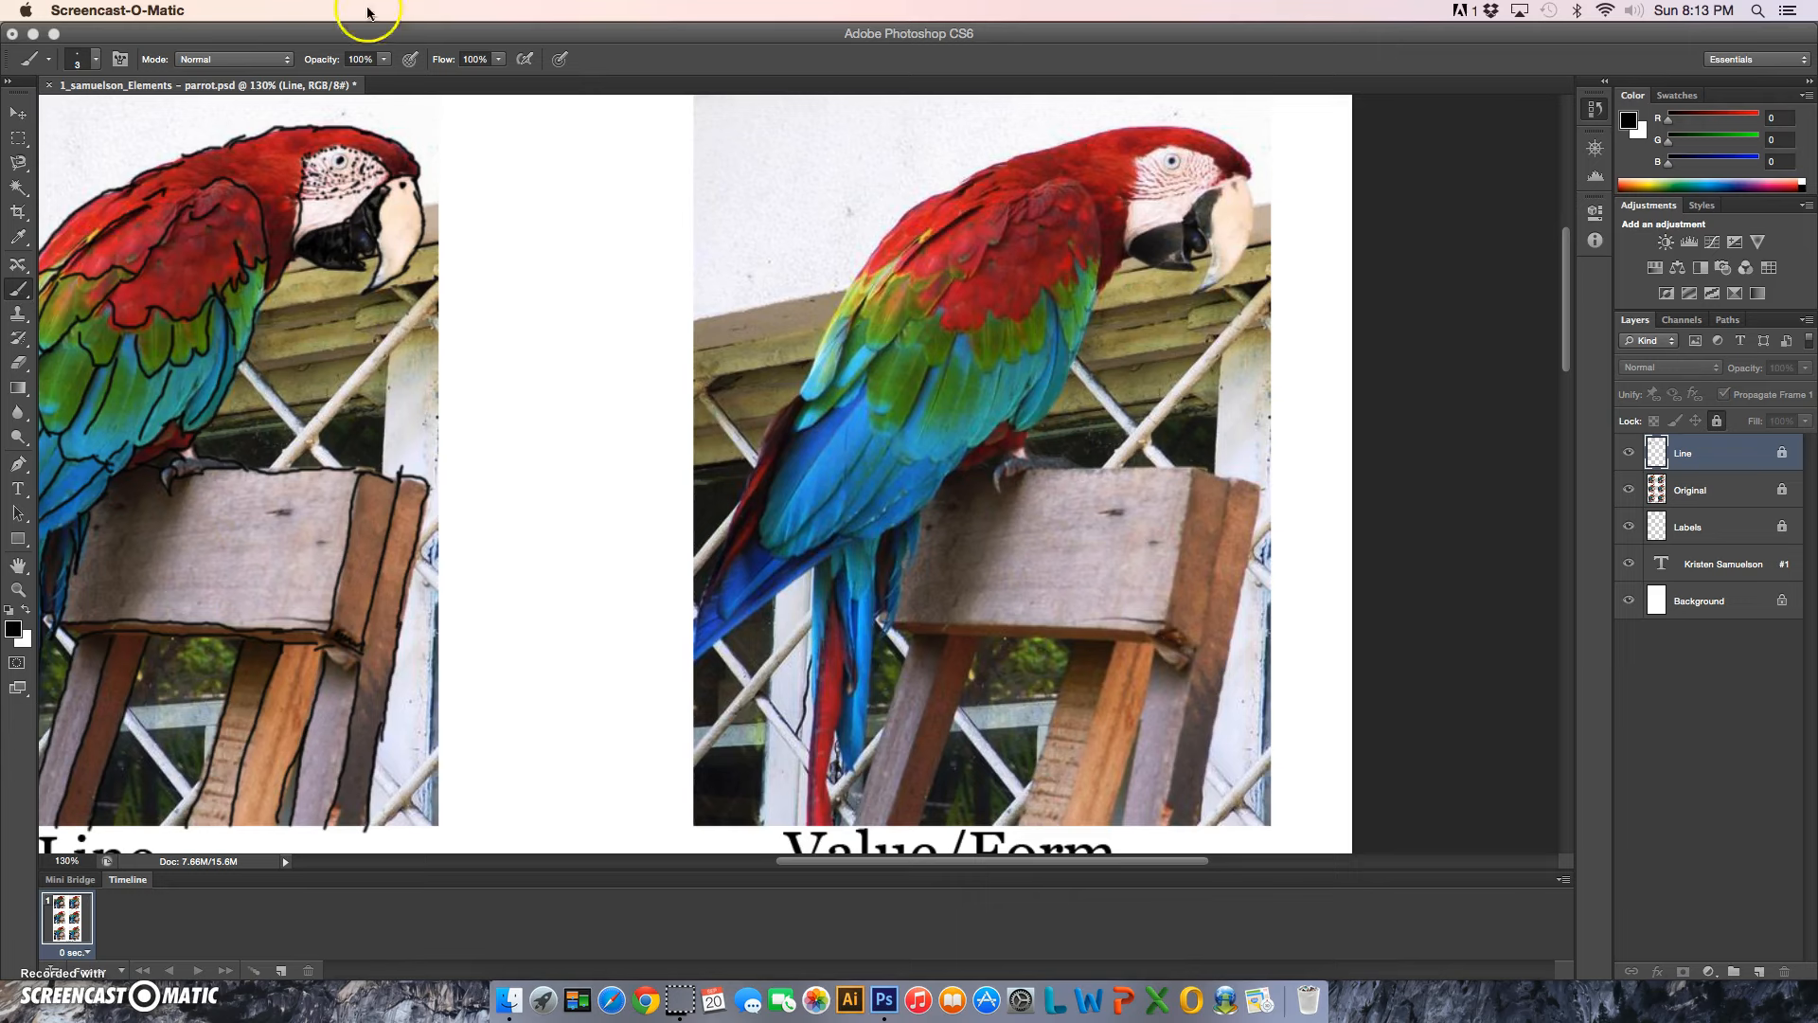
# Set the brush opacity to 50% and add a new layer named Value Form above the Line layer.
pyautogui.click(359, 58)
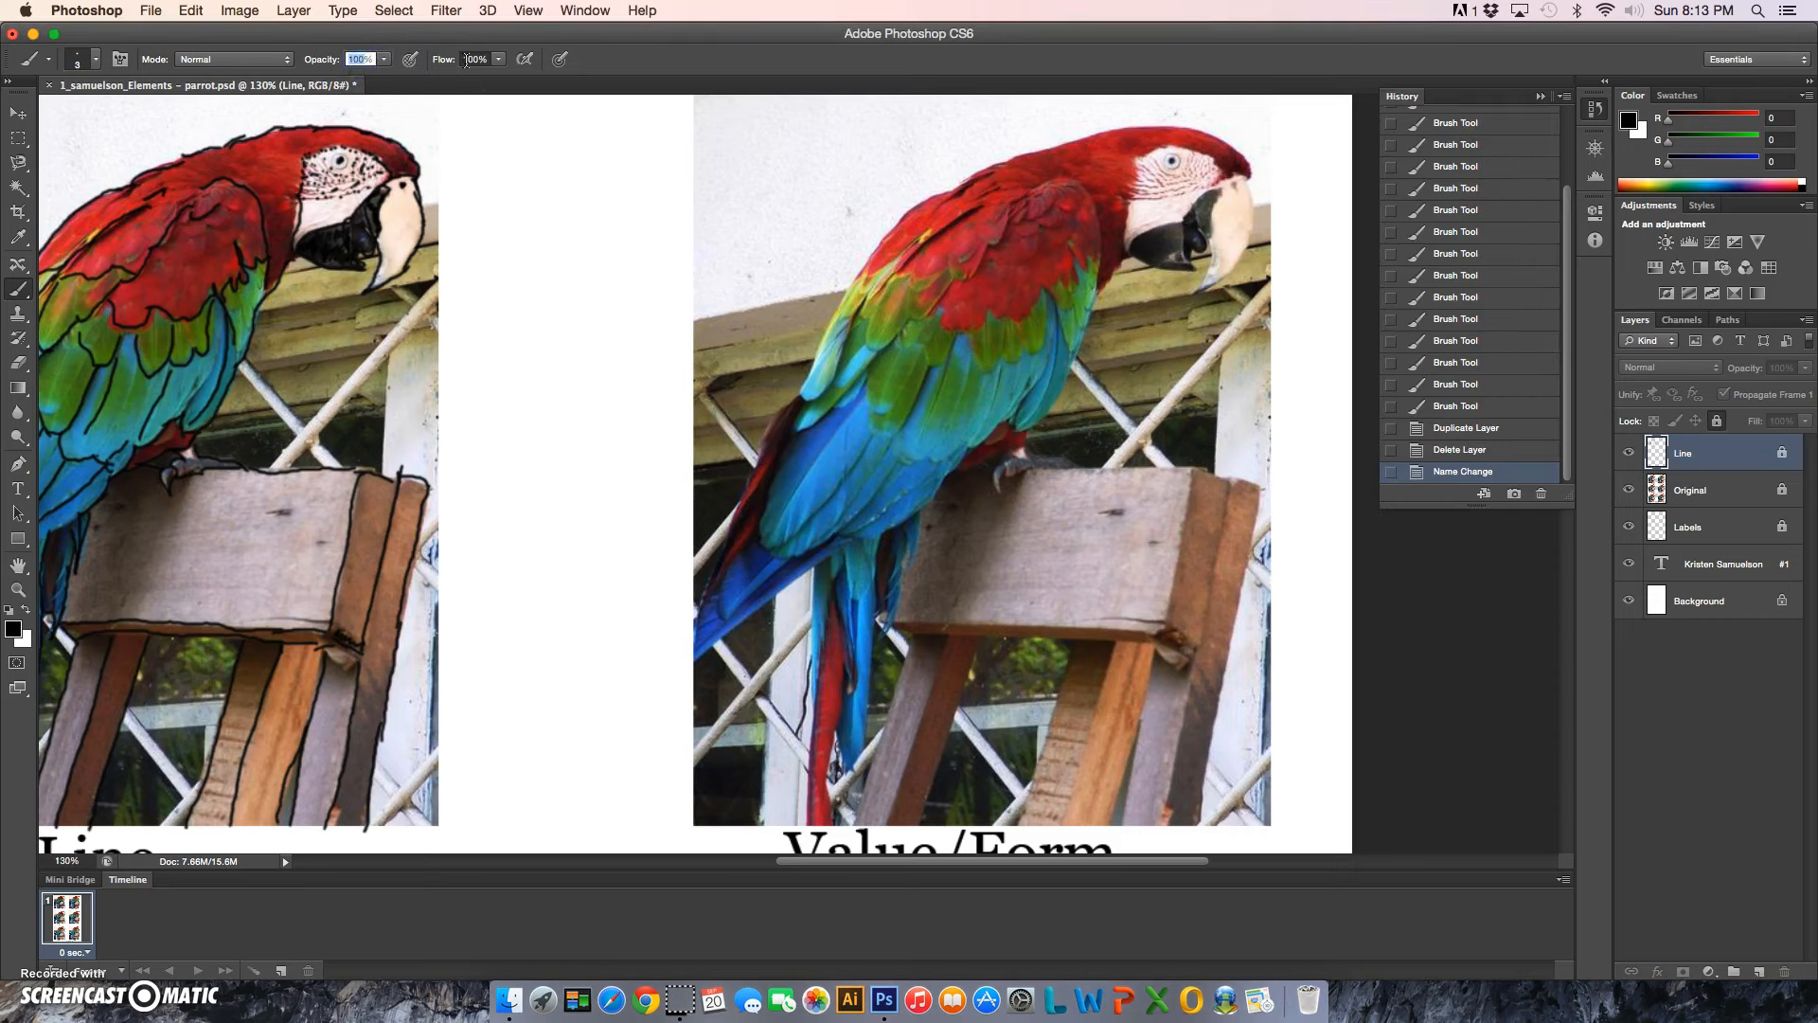
pyautogui.write('50')
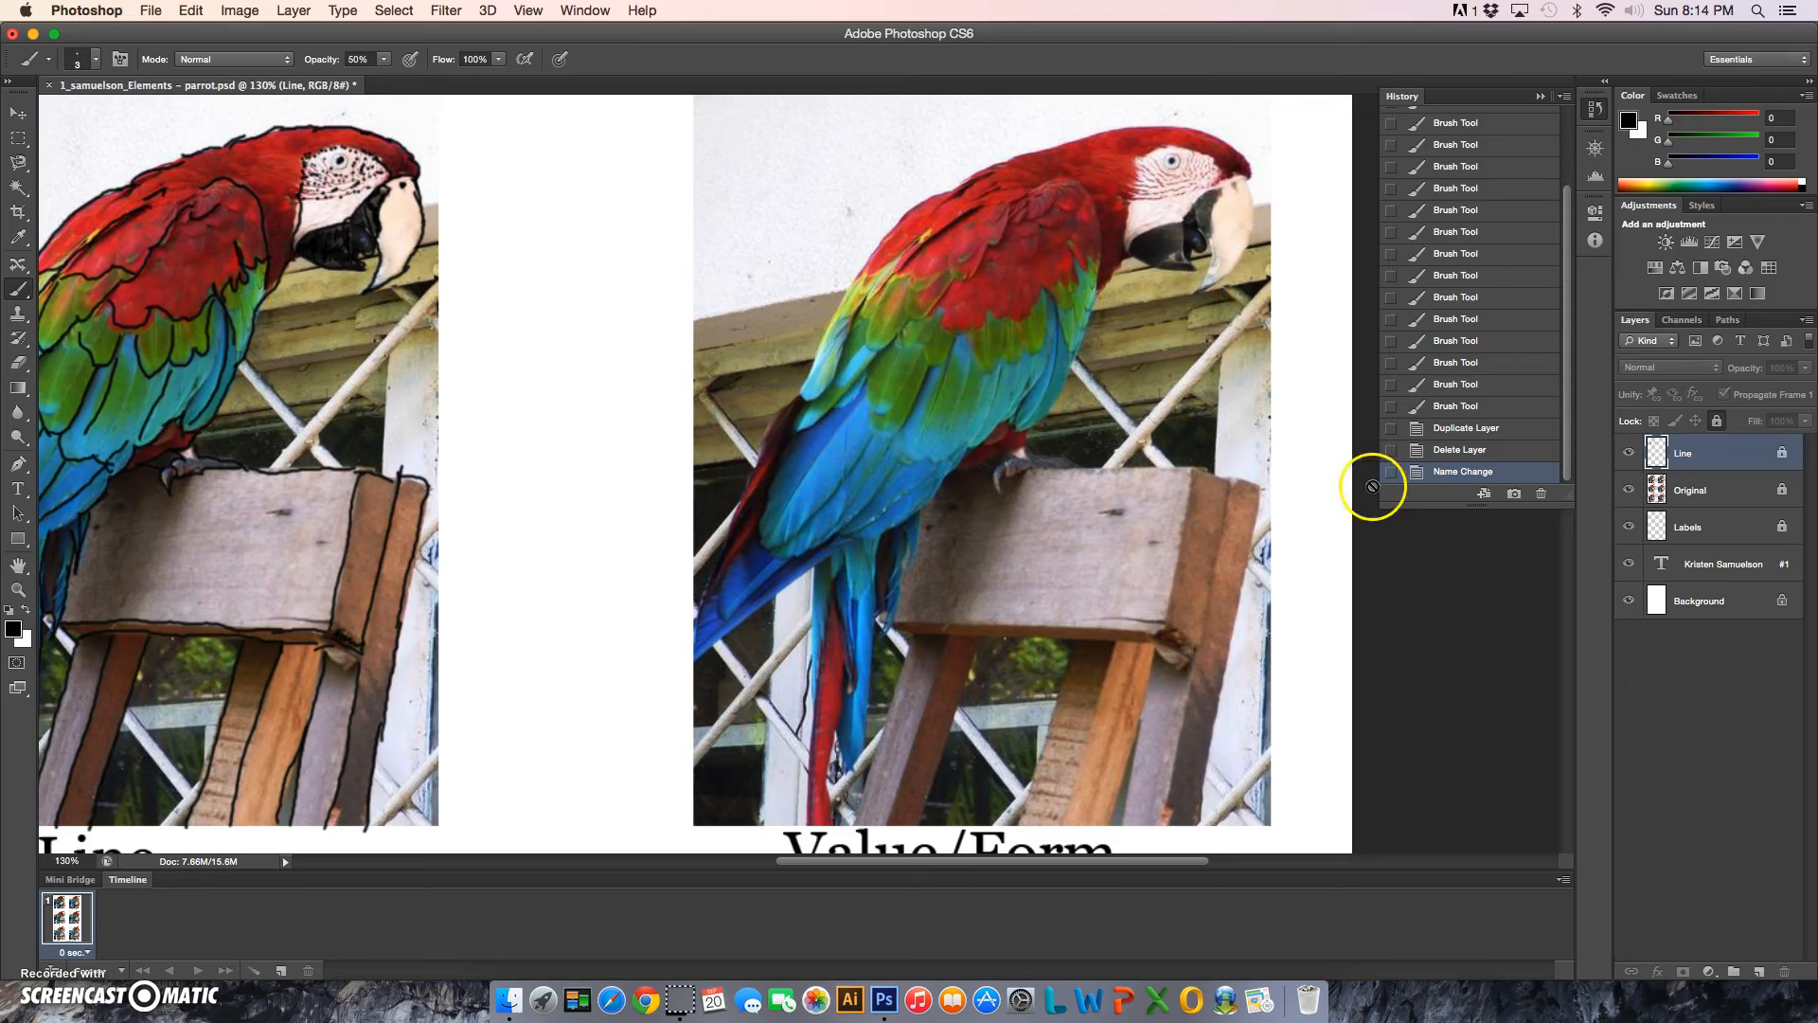
pyautogui.click(1760, 973)
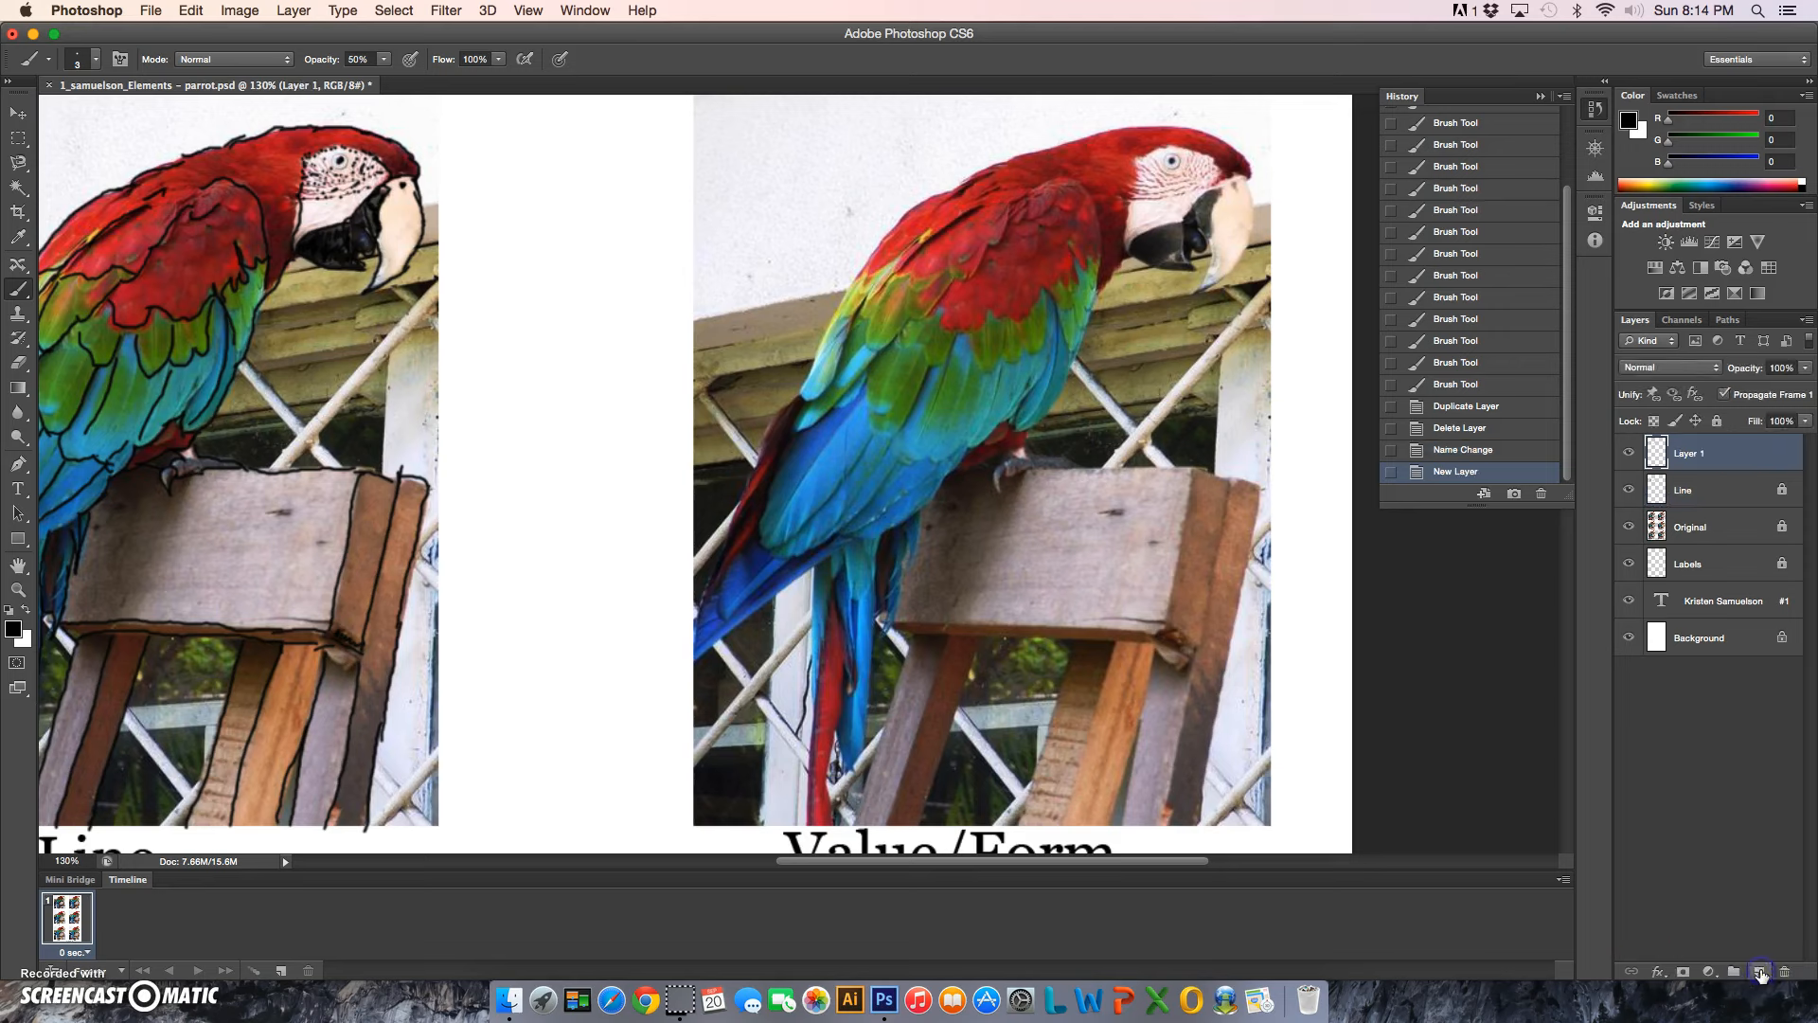
pyautogui.doubleClick(1700, 454)
pyautogui.write('Value Form')
pyautogui.press('Return')
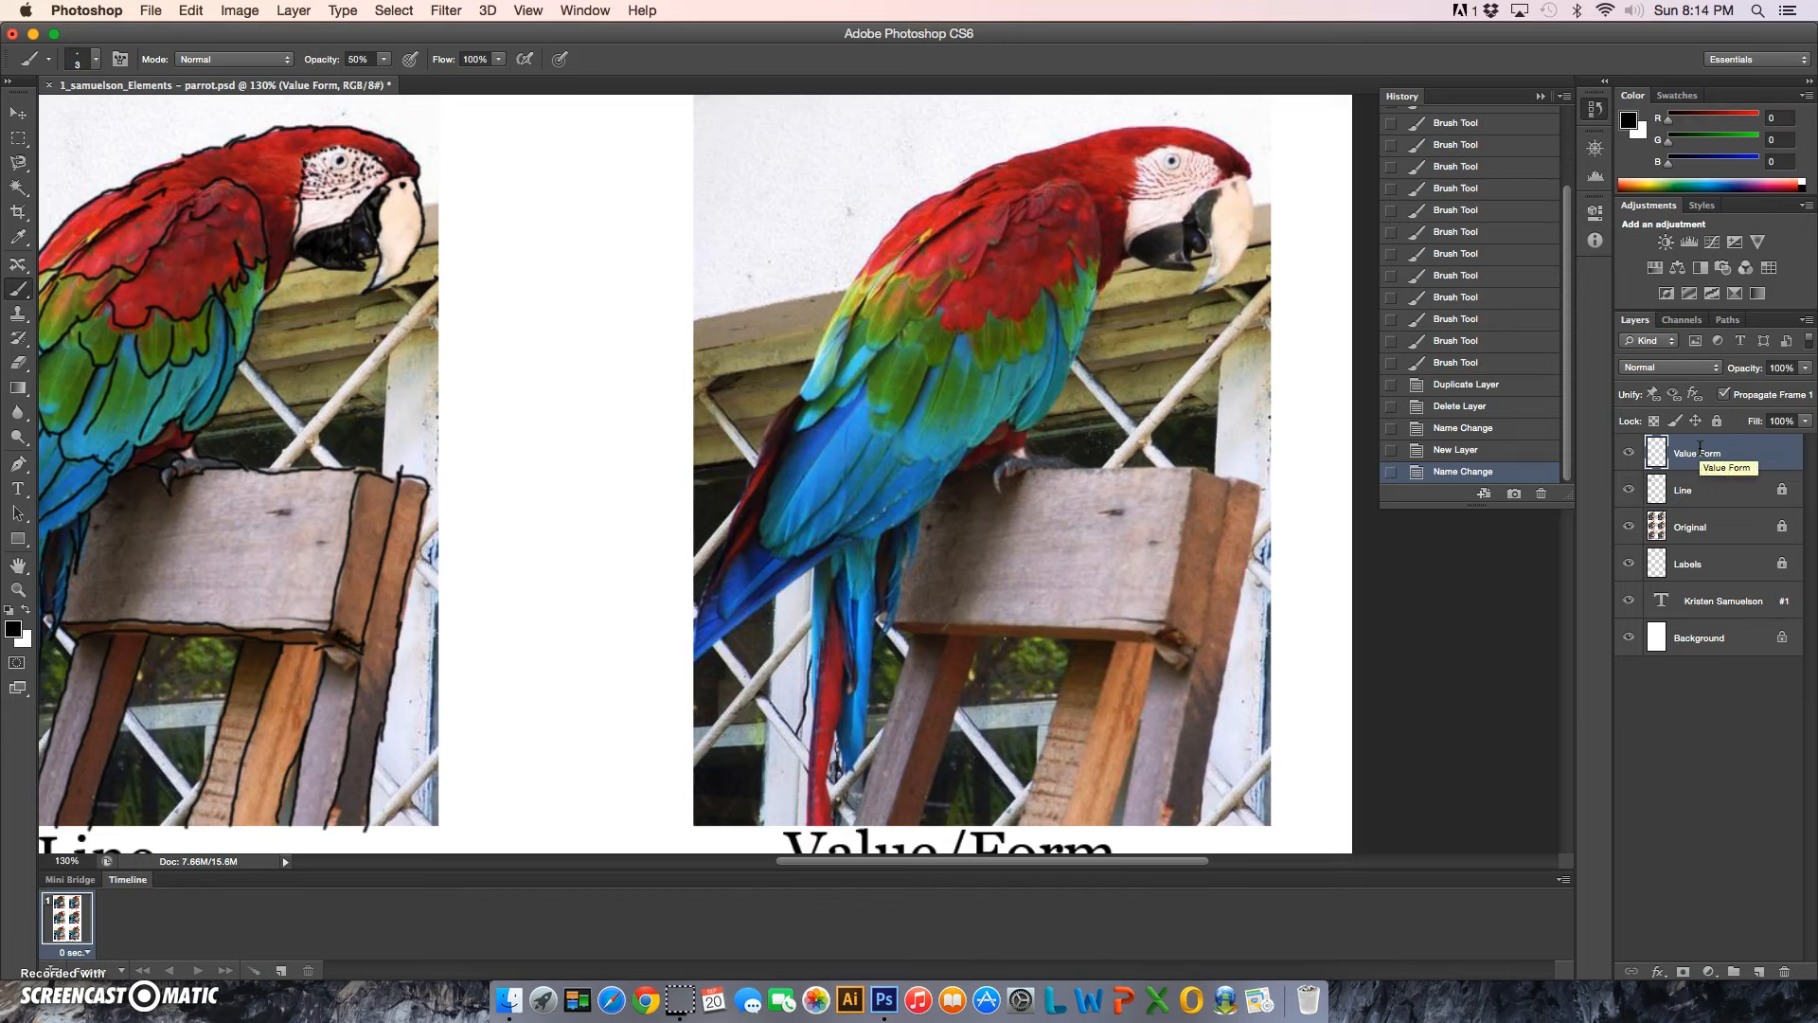
pyautogui.click(1752, 497)
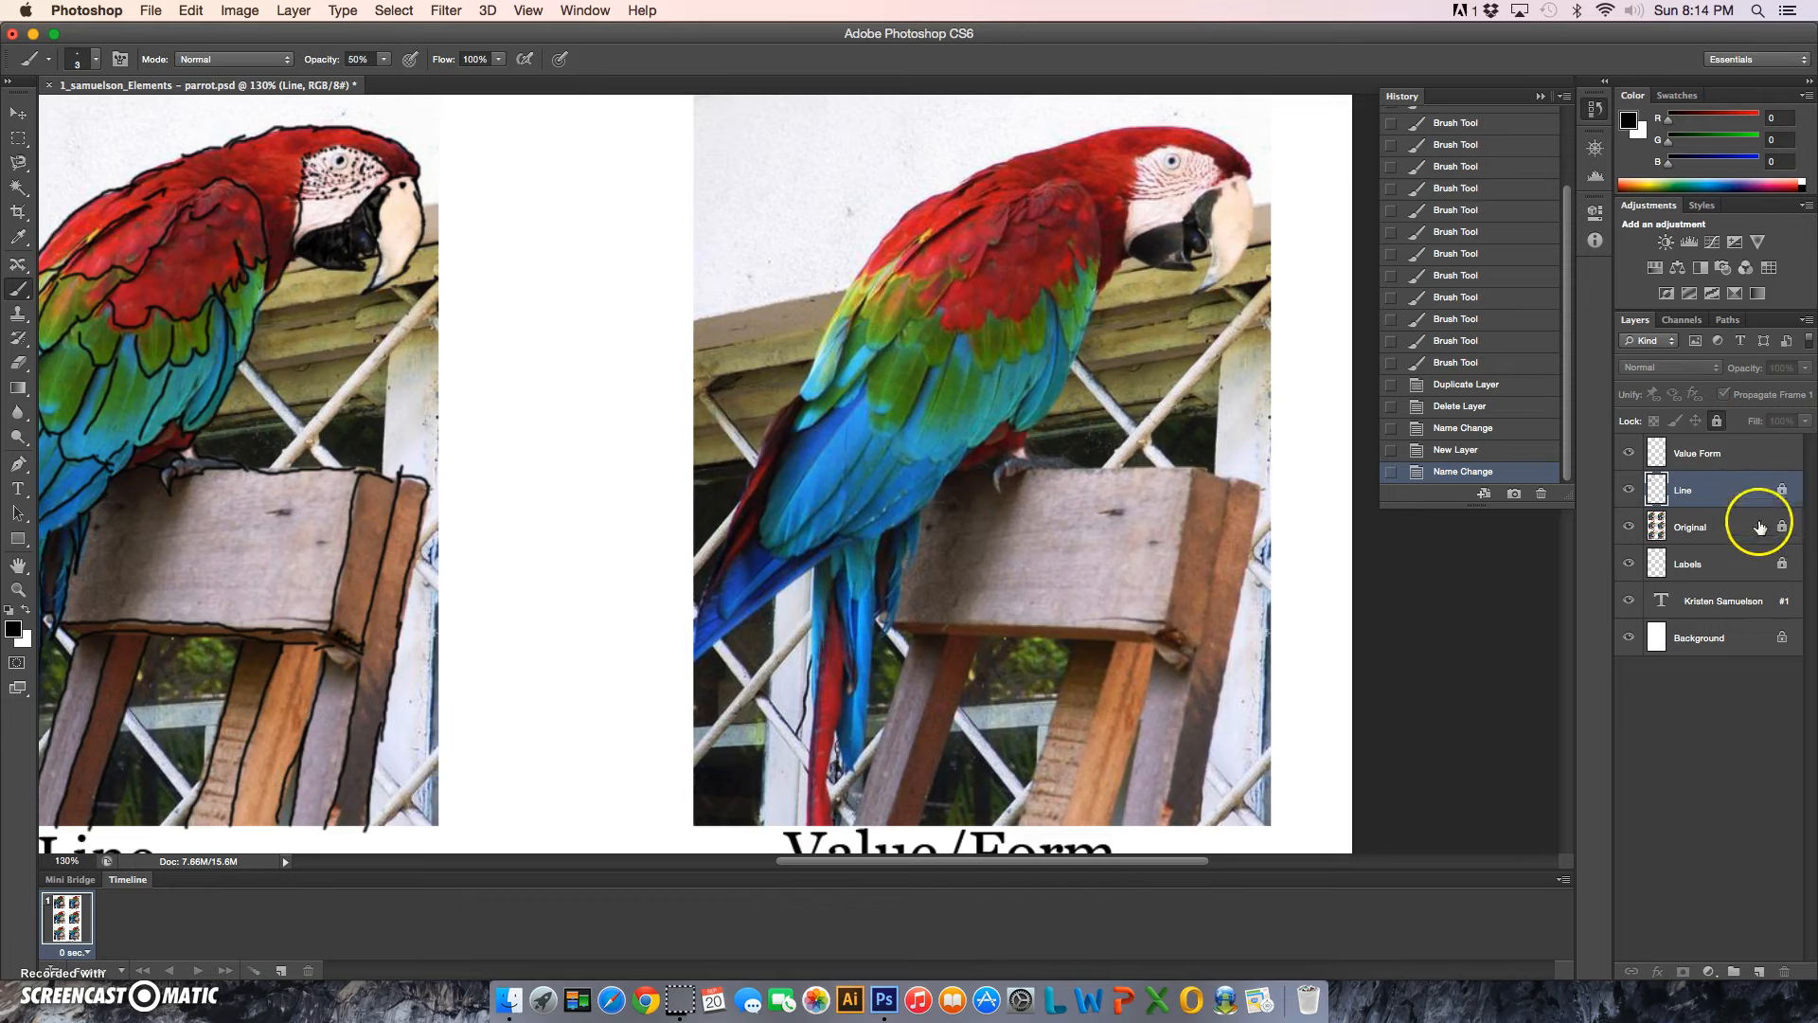
pyautogui.click(1745, 453)
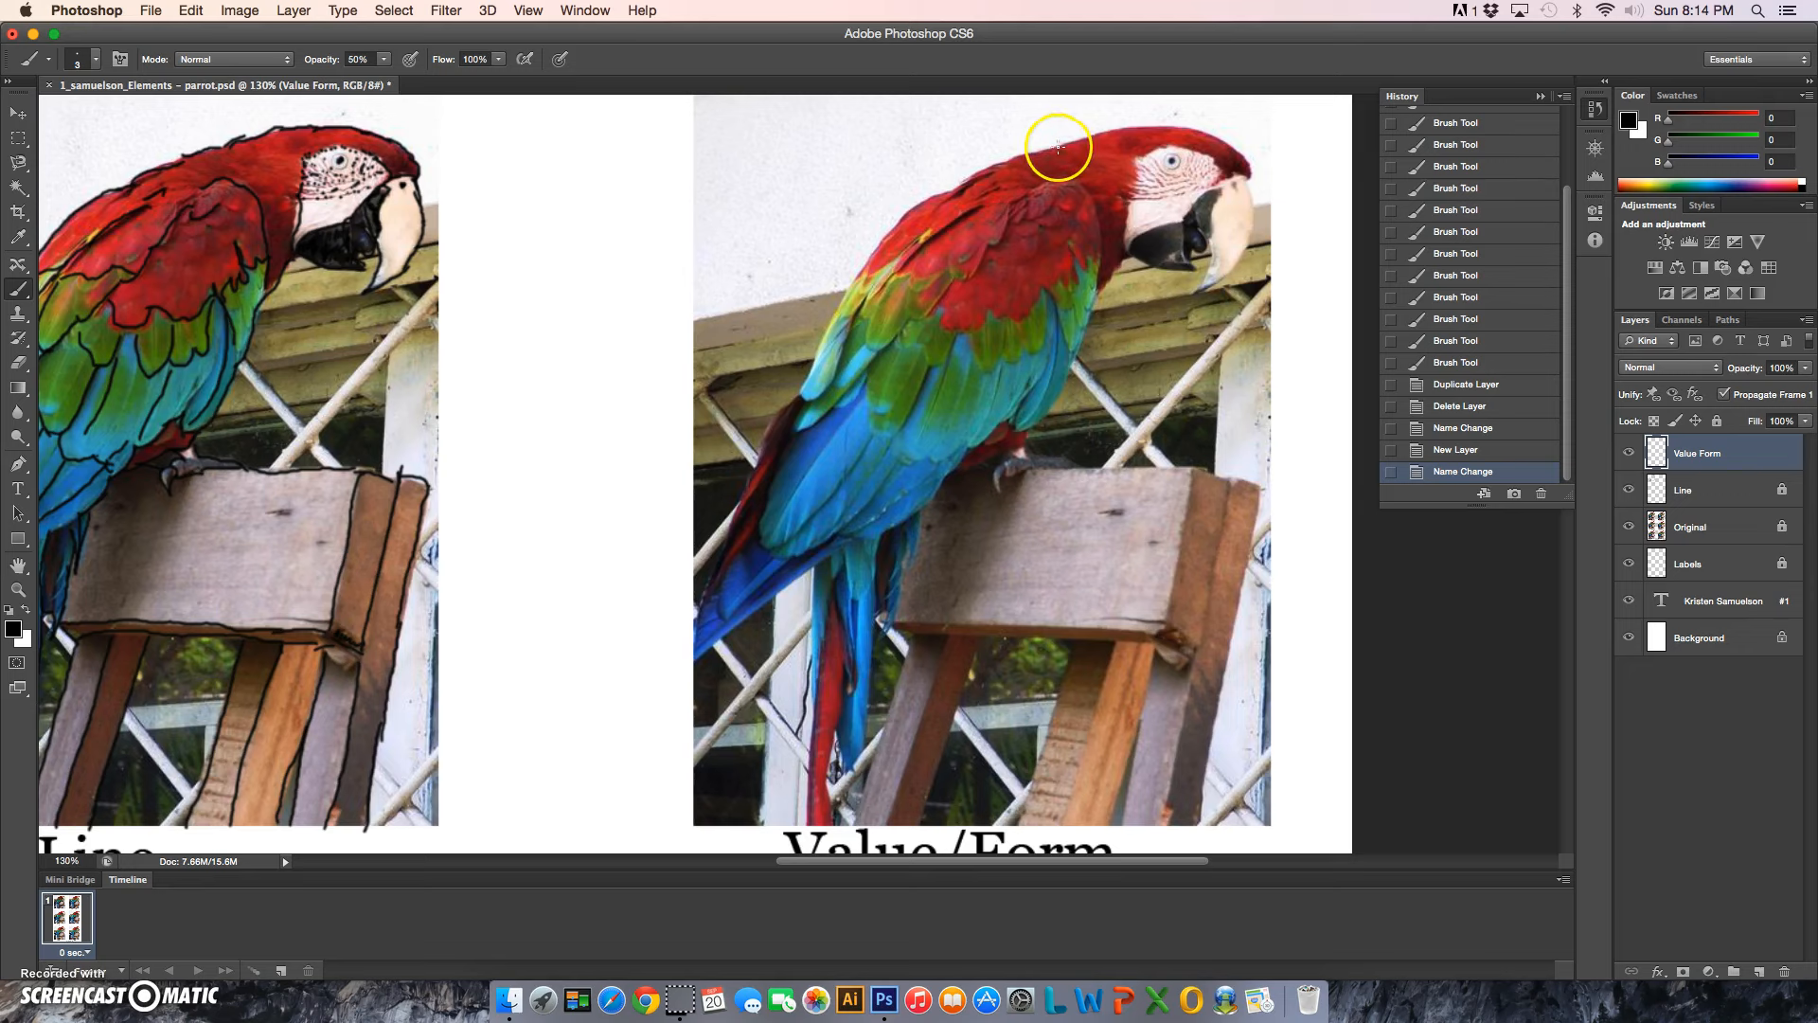
# Trace the parrot's head, beak, chest, feet, tail and back over the Value/Form photo, checking the outline with the Original layer hidden.
pyautogui.moveTo(1060, 142)
pyautogui.mouseDown()
pyautogui.moveTo(1152, 125)
pyautogui.moveTo(1230, 141)
pyautogui.moveTo(1253, 165)
pyautogui.moveTo(1250, 217)
pyautogui.moveTo(1197, 290)
pyautogui.mouseUp()
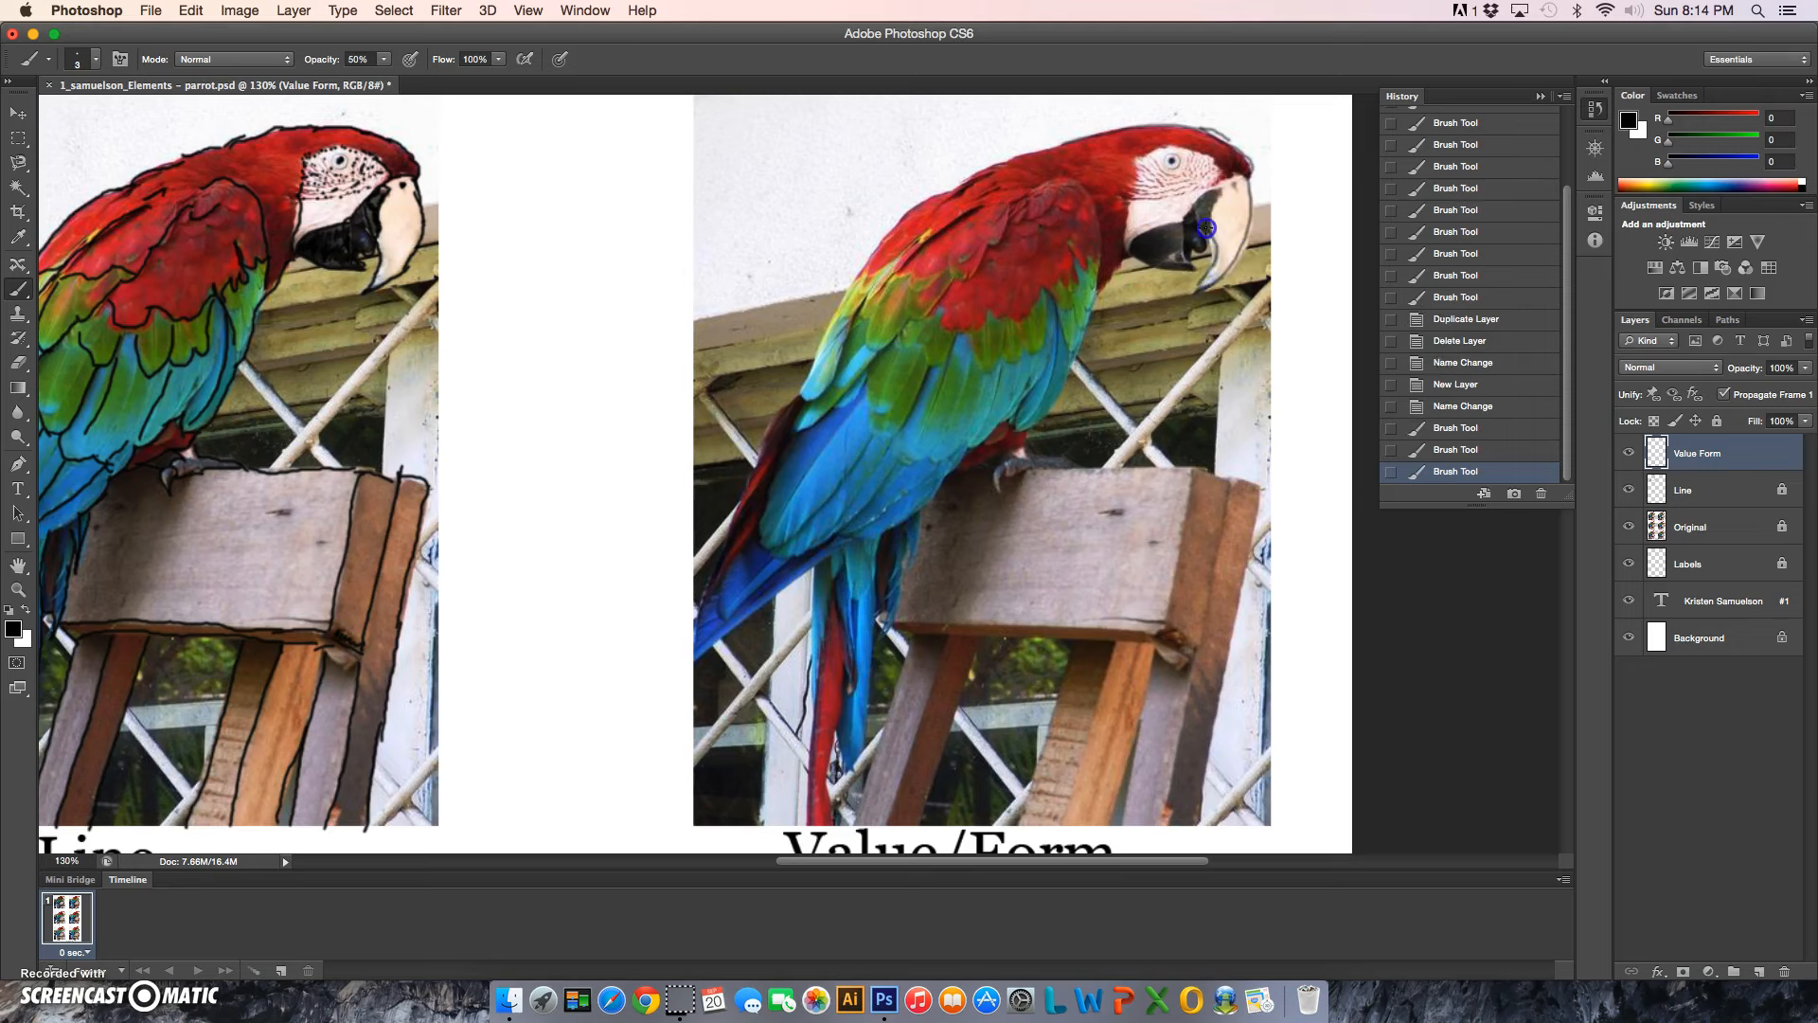
pyautogui.moveTo(1192, 223); pyautogui.dragTo(1199, 275)
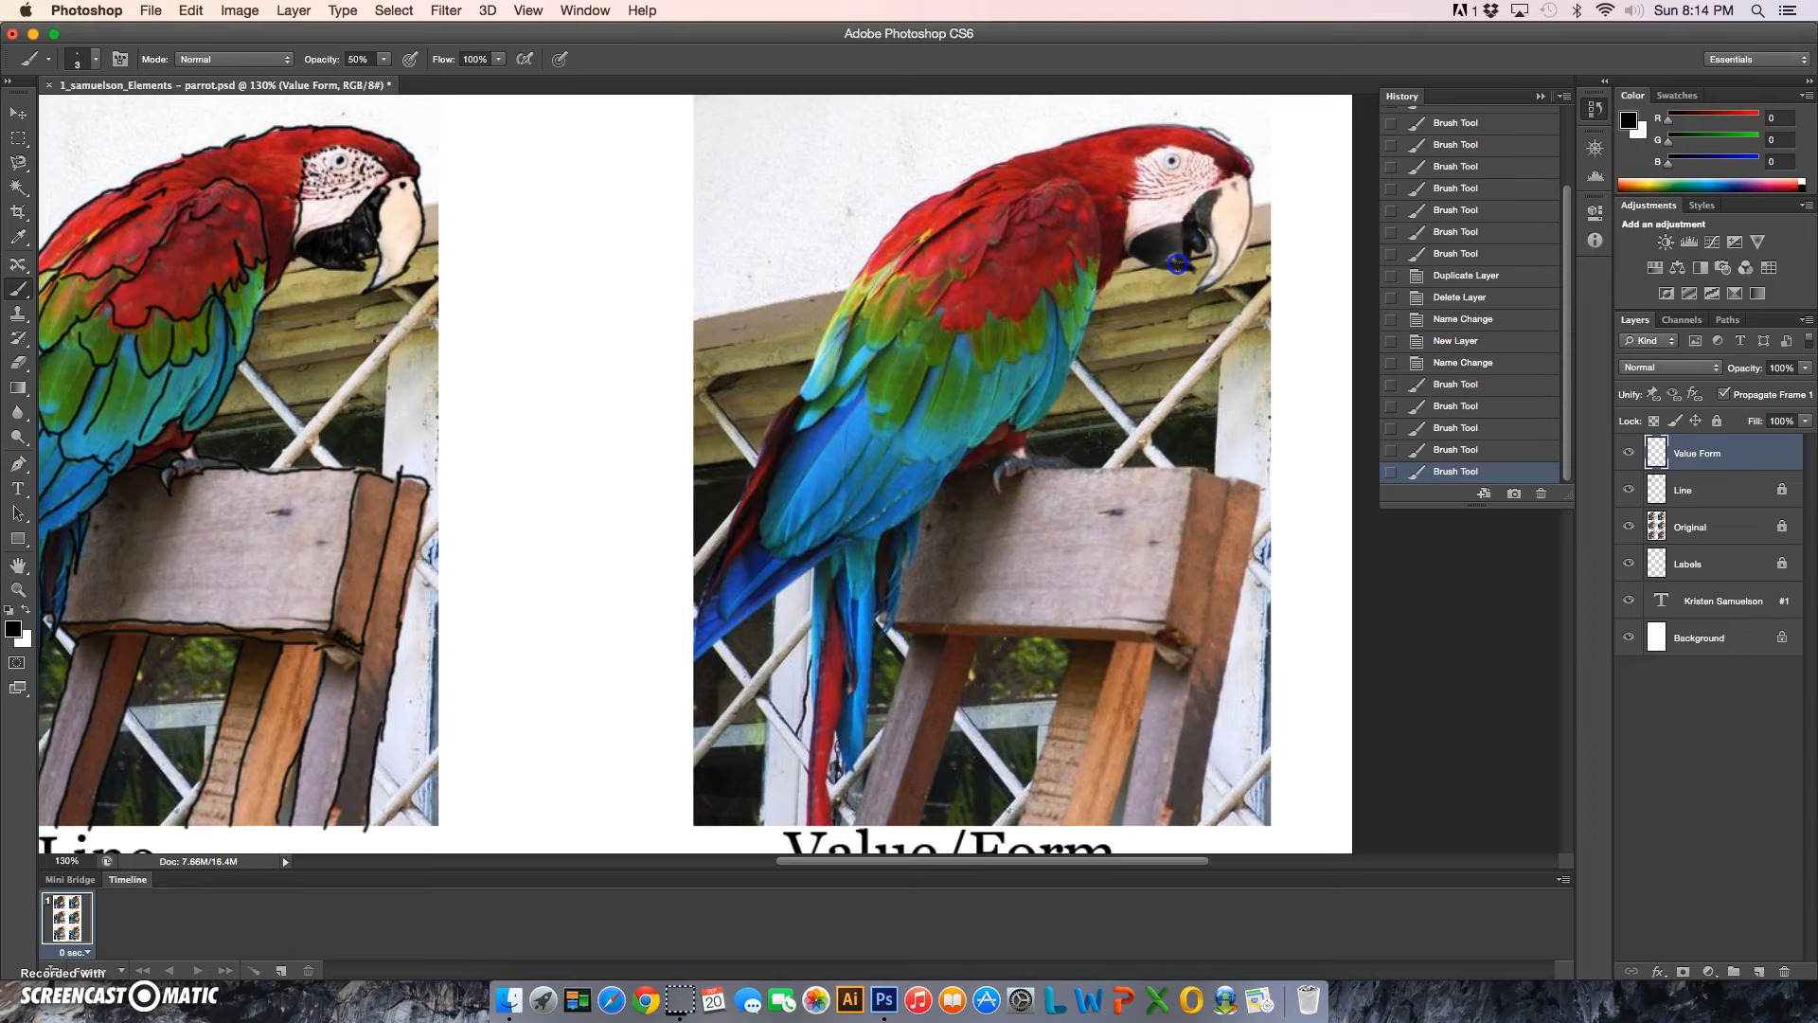
pyautogui.click(1122, 249)
pyautogui.moveTo(1108, 274); pyautogui.dragTo(1023, 432)
pyautogui.click(1019, 442)
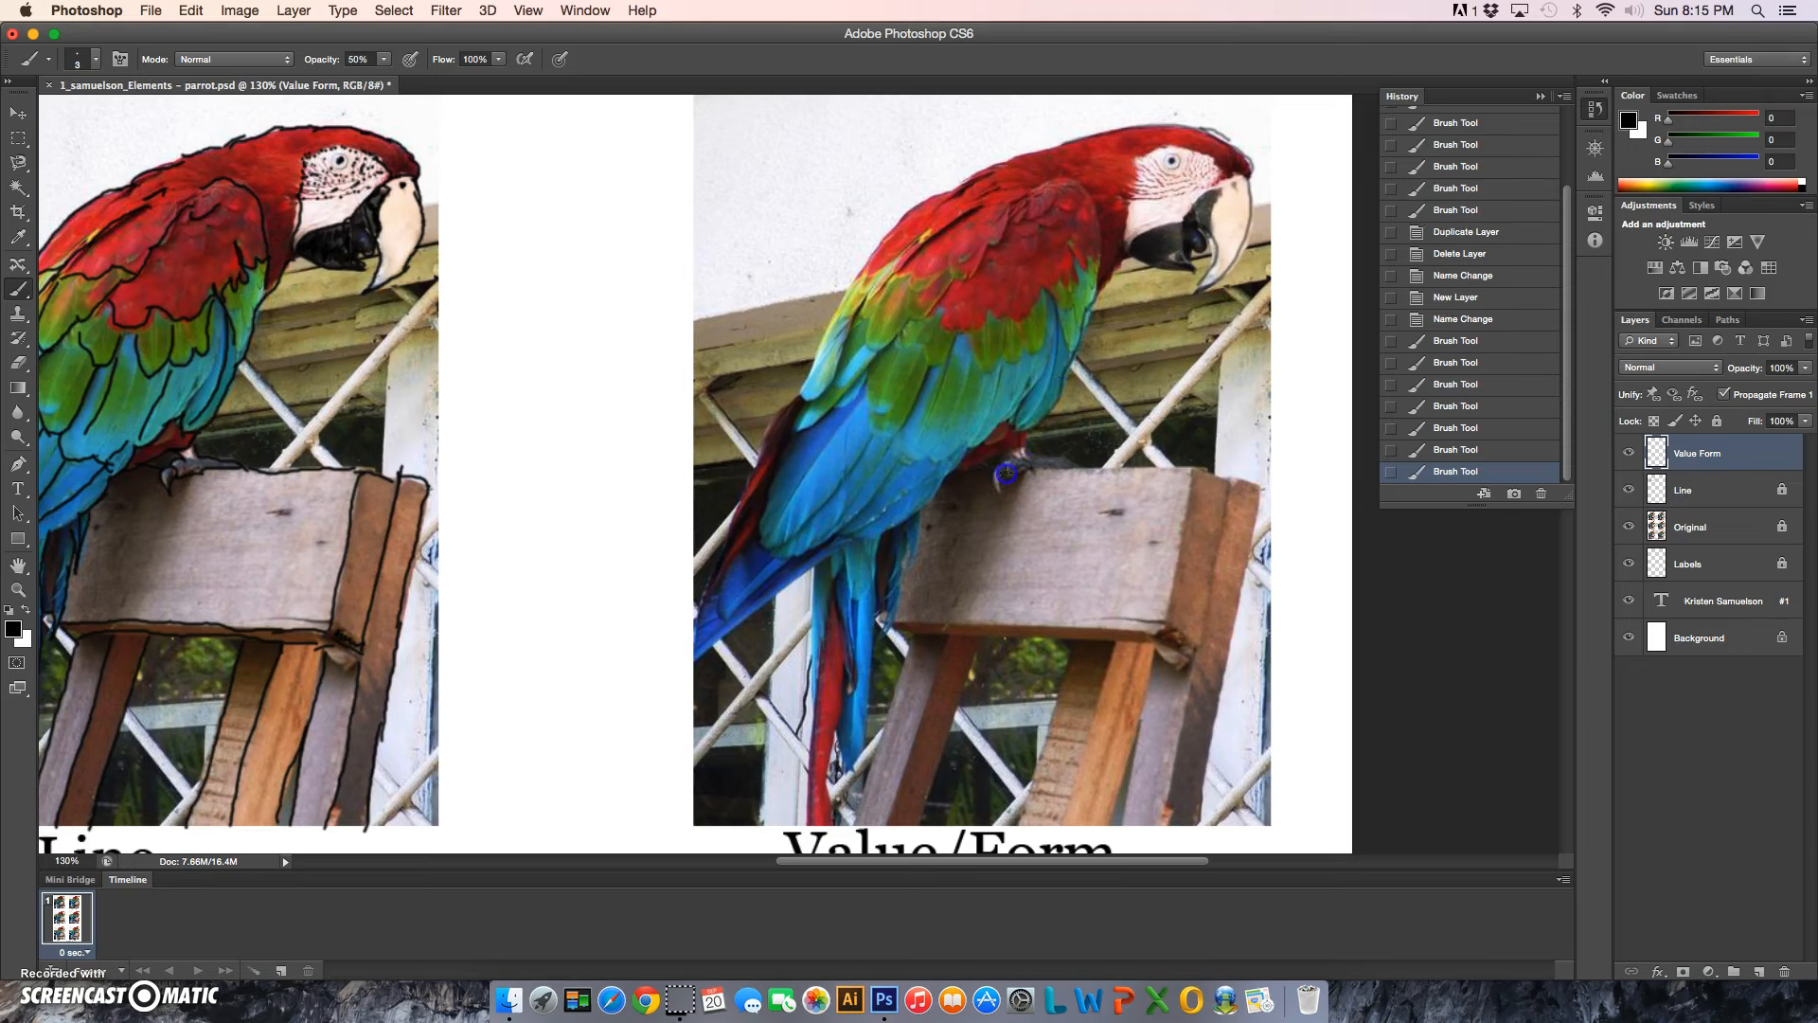
pyautogui.moveTo(1000, 473)
pyautogui.mouseDown()
pyautogui.moveTo(882, 489)
pyautogui.moveTo(947, 479)
pyautogui.moveTo(911, 508)
pyautogui.moveTo(882, 608)
pyautogui.mouseUp()
pyautogui.moveTo(867, 679)
pyautogui.mouseDown()
pyautogui.moveTo(859, 752)
pyautogui.moveTo(876, 749)
pyautogui.moveTo(847, 766)
pyautogui.moveTo(837, 735)
pyautogui.moveTo(842, 770)
pyautogui.moveTo(831, 738)
pyautogui.moveTo(803, 807)
pyautogui.mouseUp()
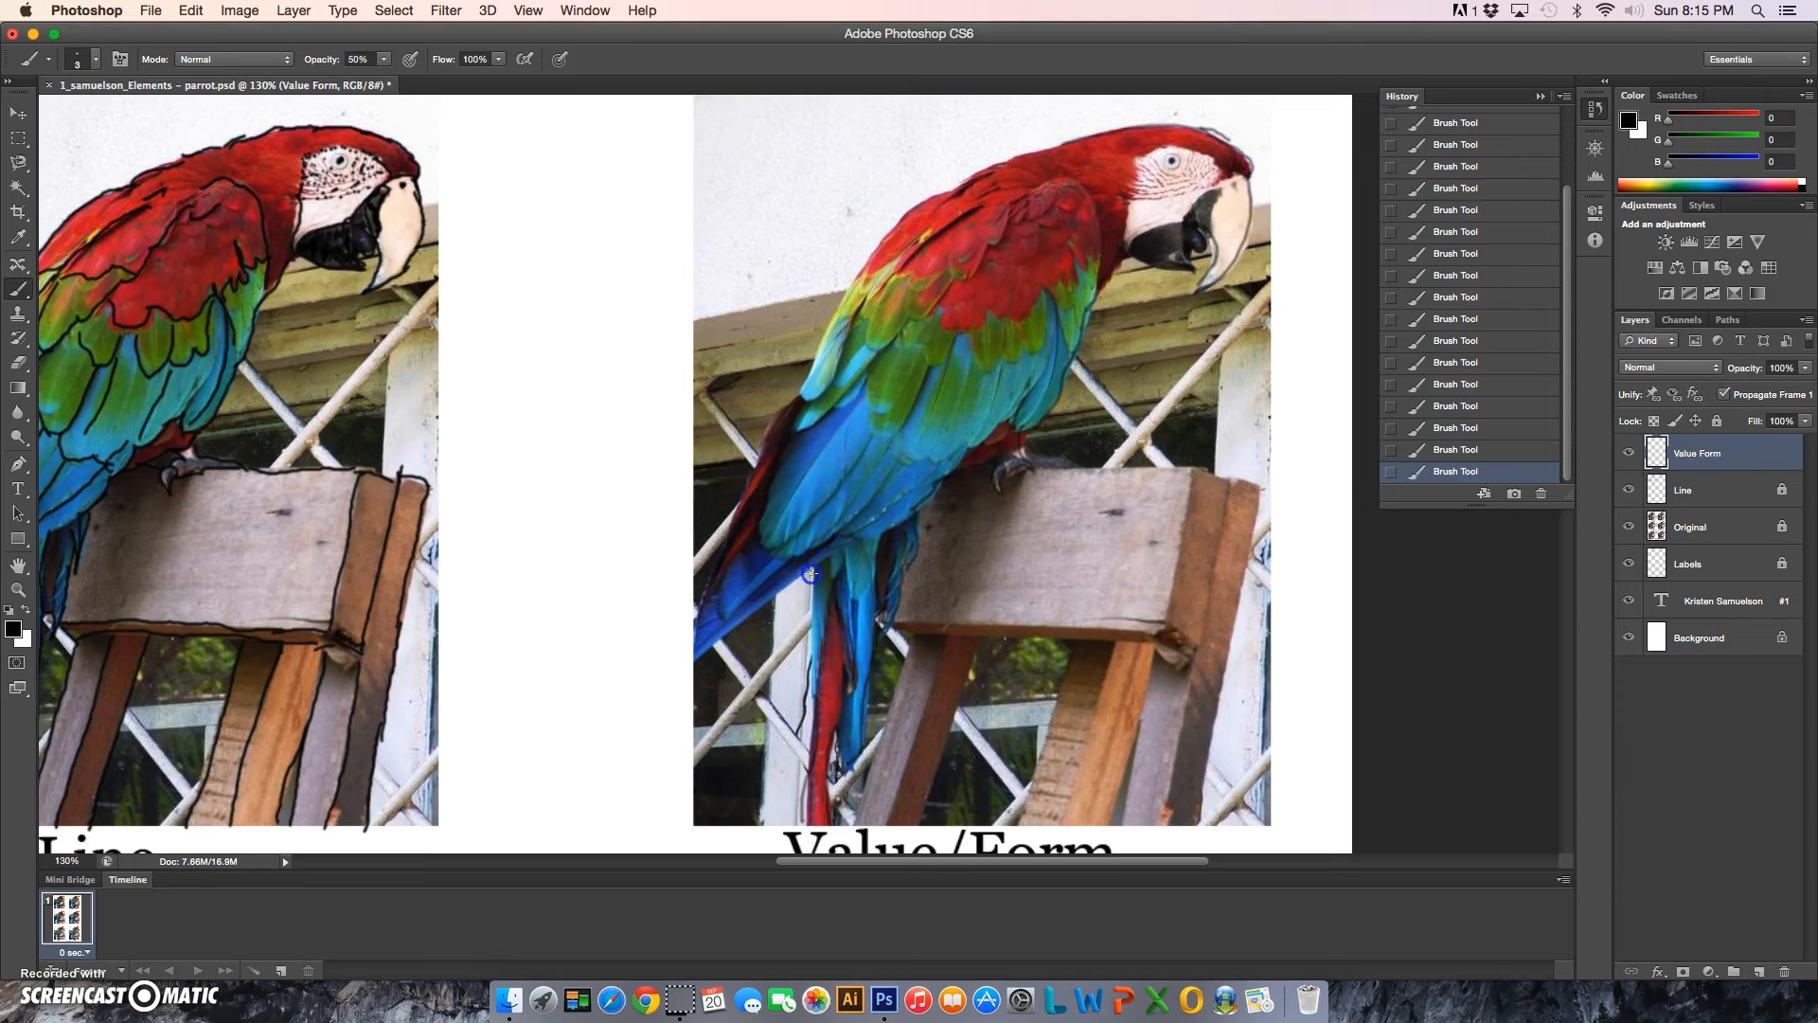
pyautogui.moveTo(805, 607)
pyautogui.mouseDown()
pyautogui.moveTo(825, 505)
pyautogui.moveTo(797, 564)
pyautogui.moveTo(821, 575)
pyautogui.moveTo(812, 692)
pyautogui.moveTo(807, 572)
pyautogui.mouseUp()
pyautogui.moveTo(703, 658)
pyautogui.mouseDown()
pyautogui.moveTo(743, 502)
pyautogui.moveTo(724, 532)
pyautogui.mouseUp()
pyautogui.moveTo(700, 602); pyautogui.dragTo(729, 518)
pyautogui.moveTo(798, 389)
pyautogui.mouseDown()
pyautogui.moveTo(876, 246)
pyautogui.moveTo(939, 191)
pyautogui.moveTo(916, 195)
pyautogui.moveTo(1073, 140)
pyautogui.mouseUp()
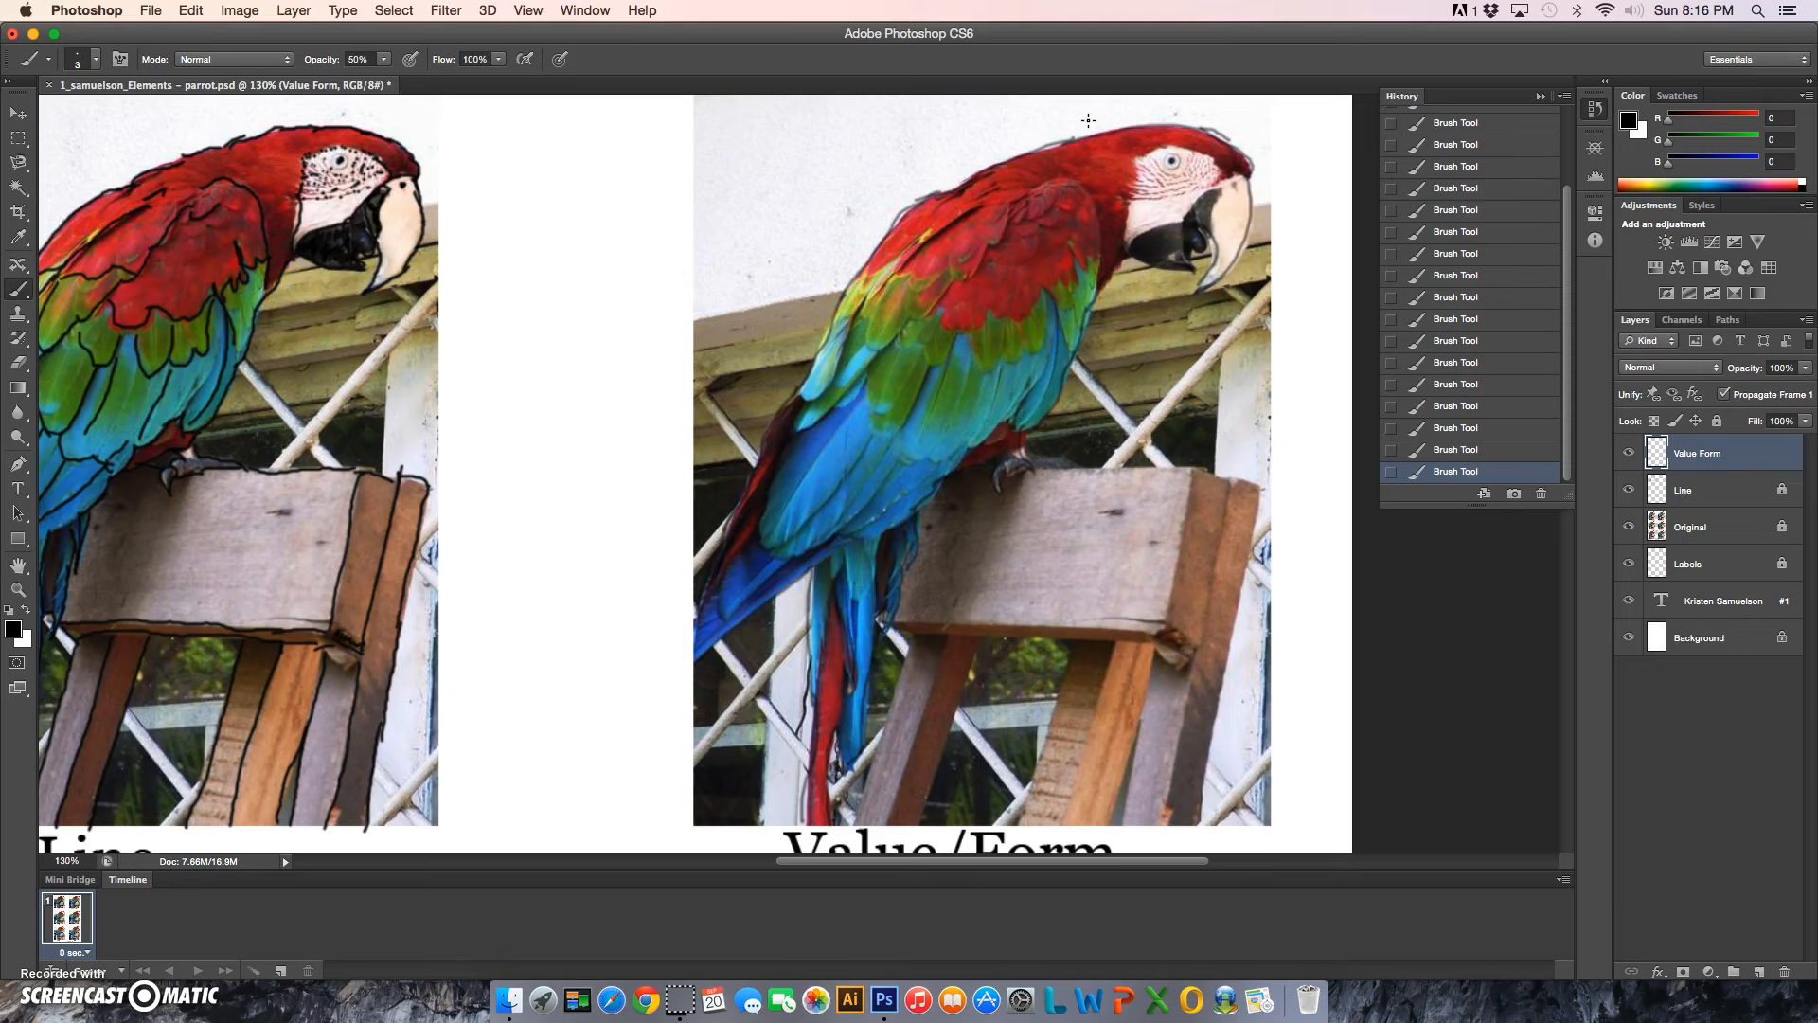
pyautogui.click(1088, 104)
pyautogui.click(1627, 527)
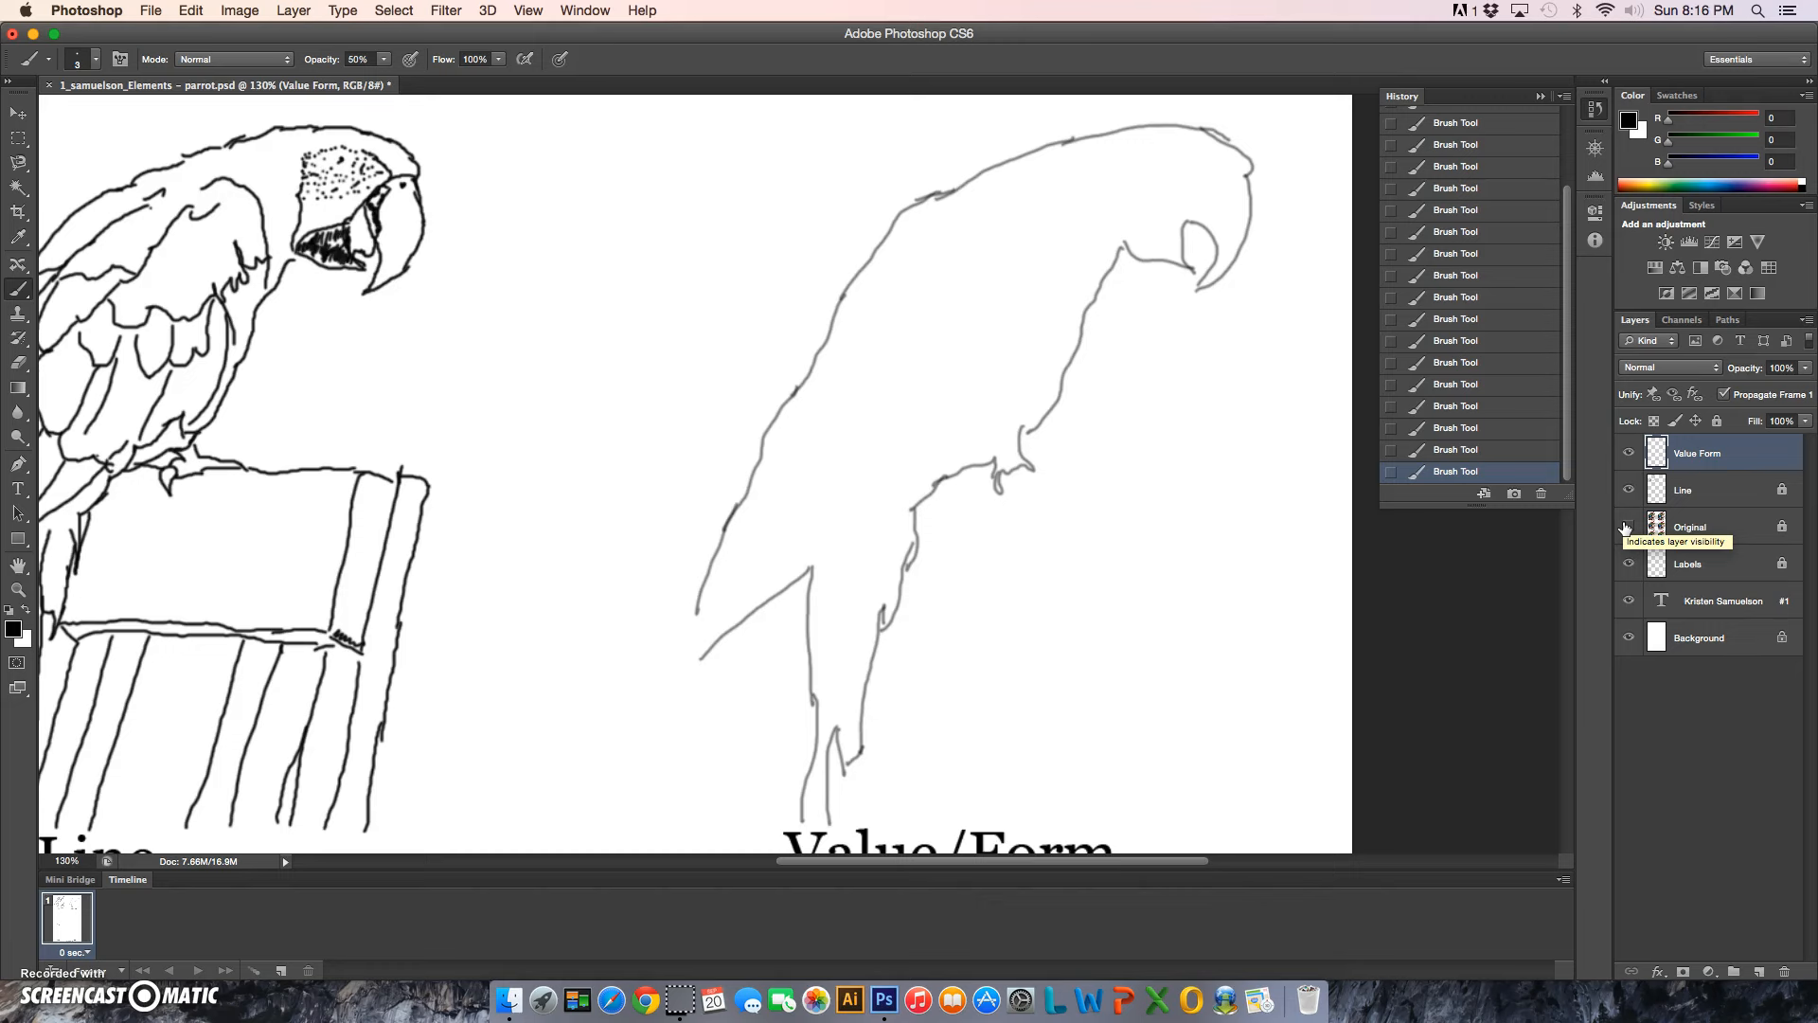
pyautogui.click(1627, 526)
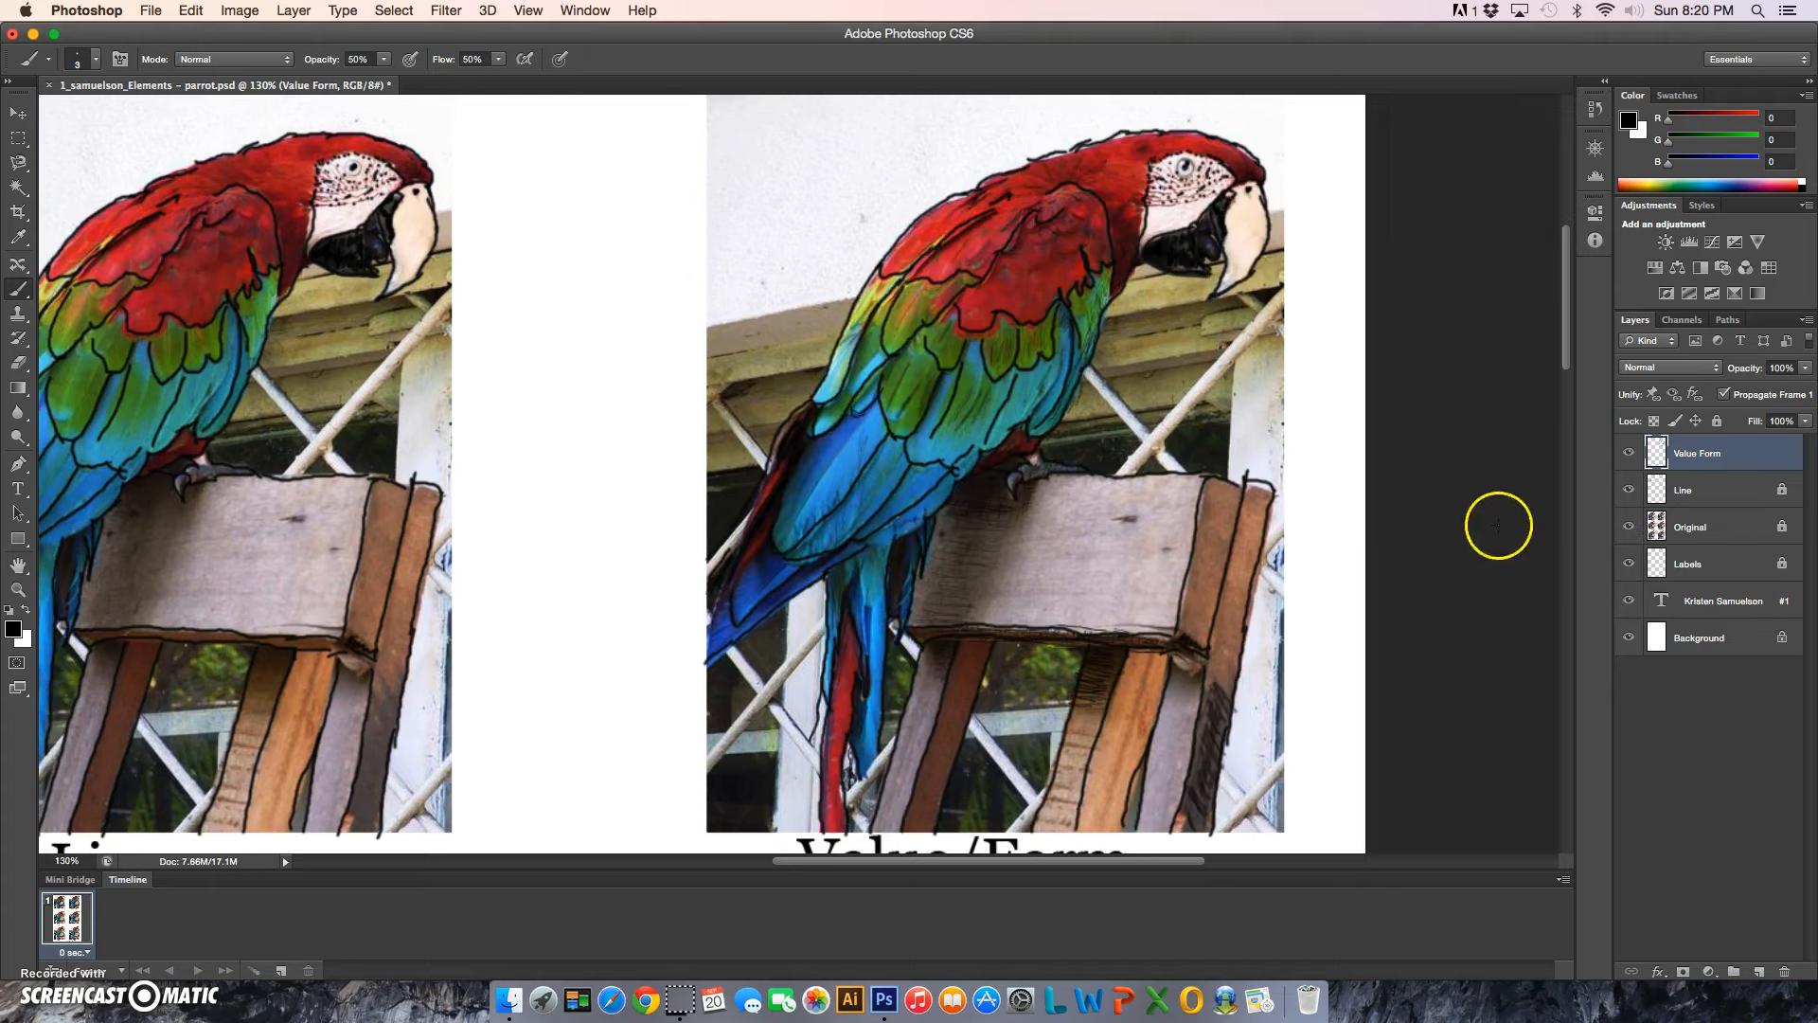
# Toggle the Original layer's visibility to compare the shading of the Value/Form parrot and chair with the photo and the Line drawing.
pyautogui.click(1628, 527)
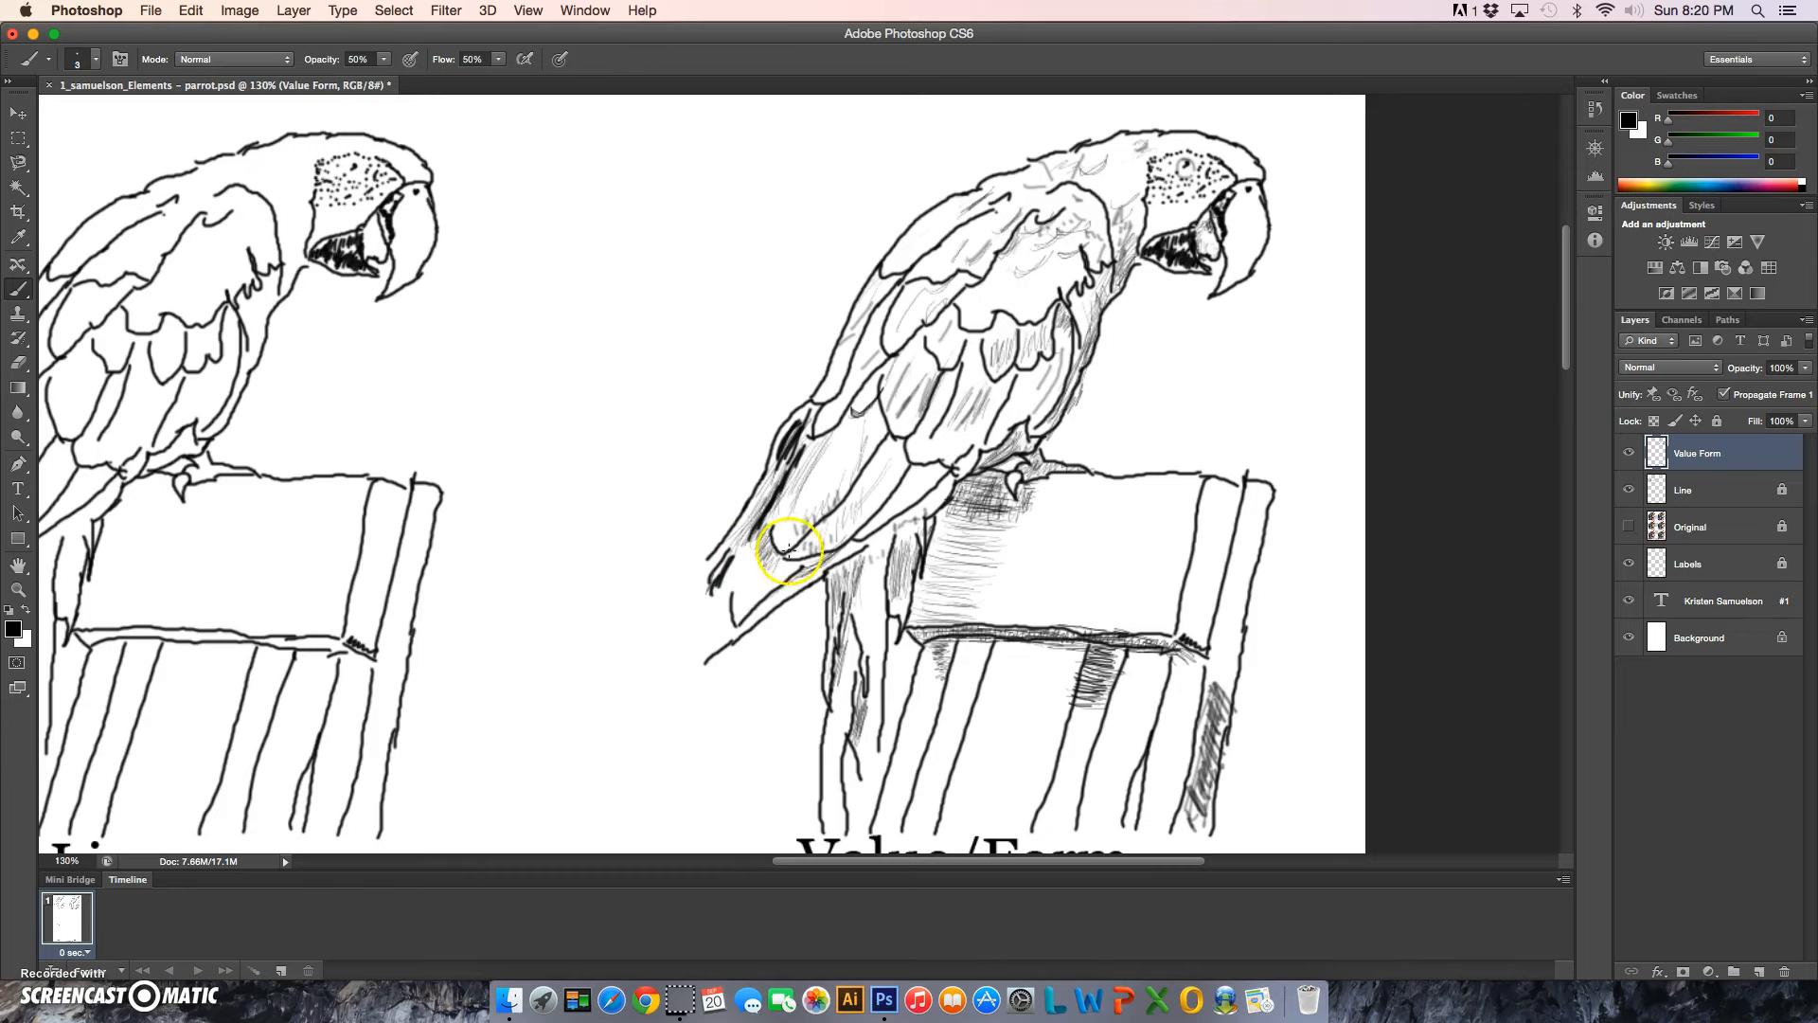
pyautogui.moveTo(994, 515)
pyautogui.mouseDown()
pyautogui.moveTo(985, 484)
pyautogui.moveTo(1020, 509)
pyautogui.moveTo(961, 491)
pyautogui.moveTo(960, 513)
pyautogui.moveTo(976, 484)
pyautogui.moveTo(1016, 494)
pyautogui.moveTo(962, 500)
pyautogui.moveTo(985, 516)
pyautogui.moveTo(976, 485)
pyautogui.moveTo(993, 497)
pyautogui.moveTo(949, 550)
pyautogui.moveTo(986, 530)
pyautogui.moveTo(945, 517)
pyautogui.moveTo(1014, 526)
pyautogui.moveTo(942, 510)
pyautogui.moveTo(988, 550)
pyautogui.moveTo(929, 572)
pyautogui.moveTo(935, 629)
pyautogui.moveTo(930, 611)
pyautogui.moveTo(965, 618)
pyautogui.moveTo(927, 612)
pyautogui.moveTo(946, 568)
pyautogui.moveTo(963, 608)
pyautogui.moveTo(992, 619)
pyautogui.moveTo(901, 642)
pyautogui.moveTo(1002, 621)
pyautogui.moveTo(1181, 638)
pyautogui.moveTo(905, 652)
pyautogui.moveTo(1151, 641)
pyautogui.moveTo(949, 650)
pyautogui.mouseUp()
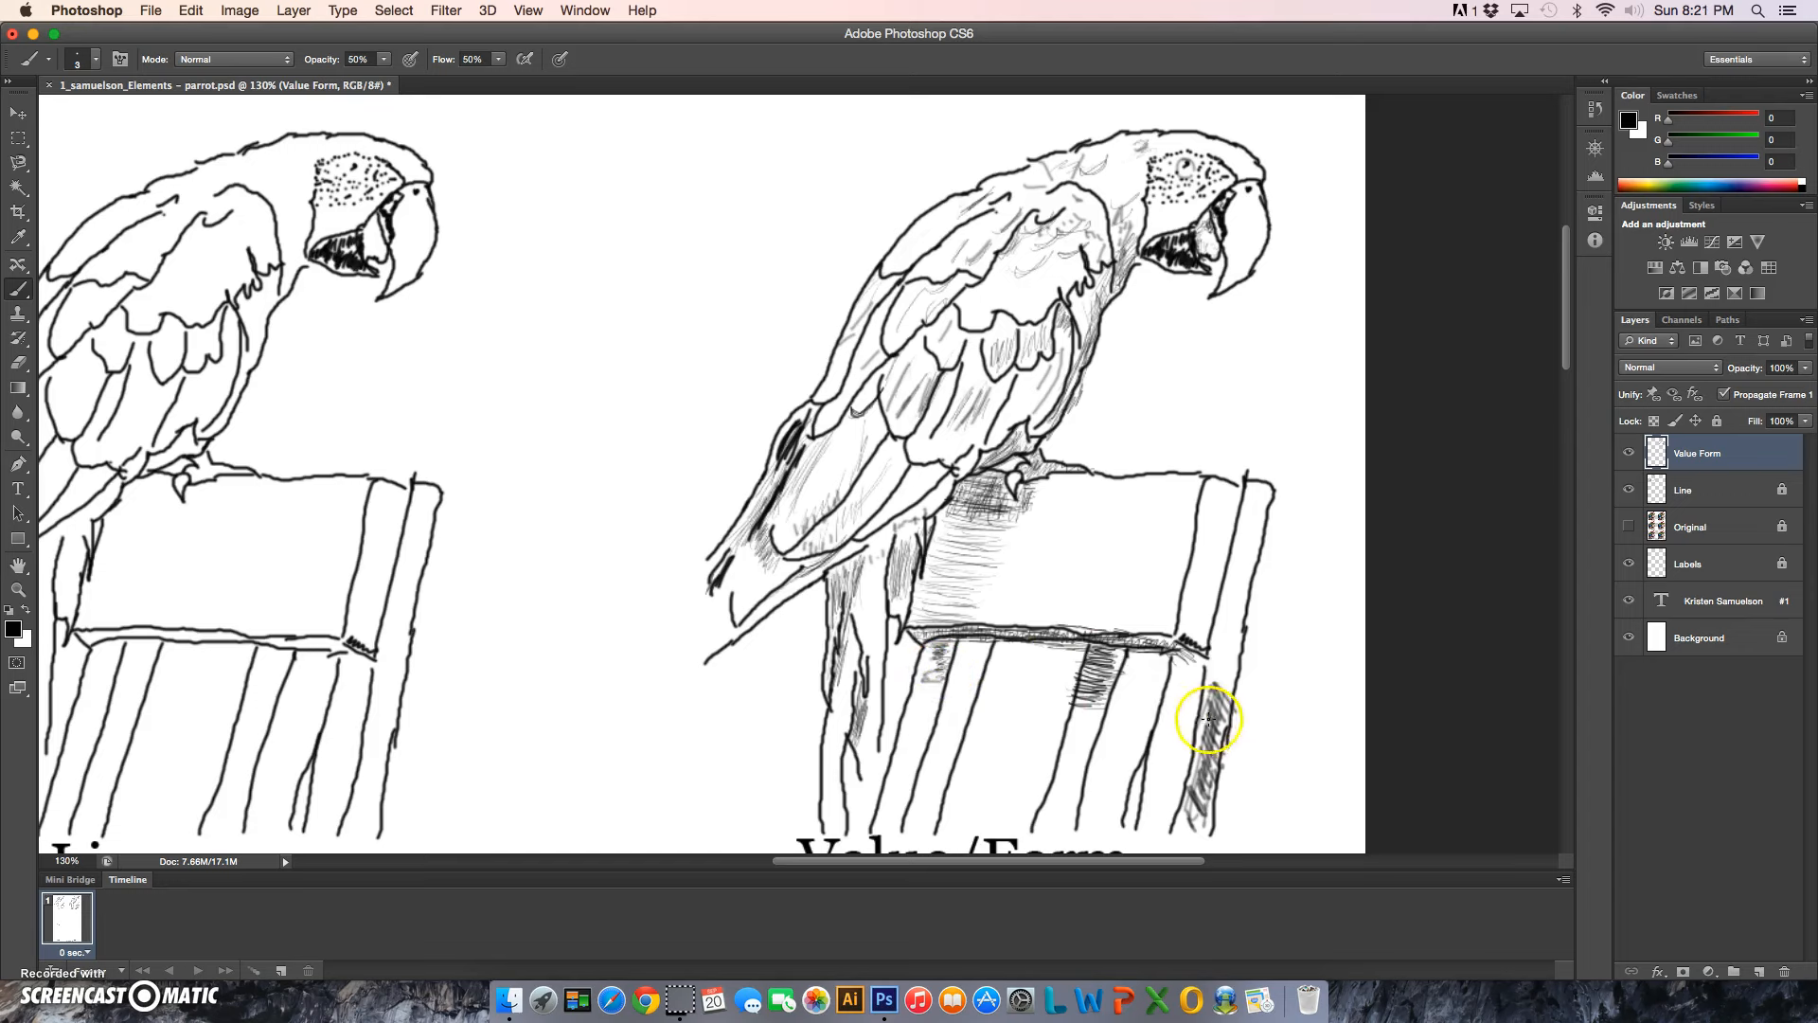
pyautogui.moveTo(1218, 696); pyautogui.dragTo(1224, 714)
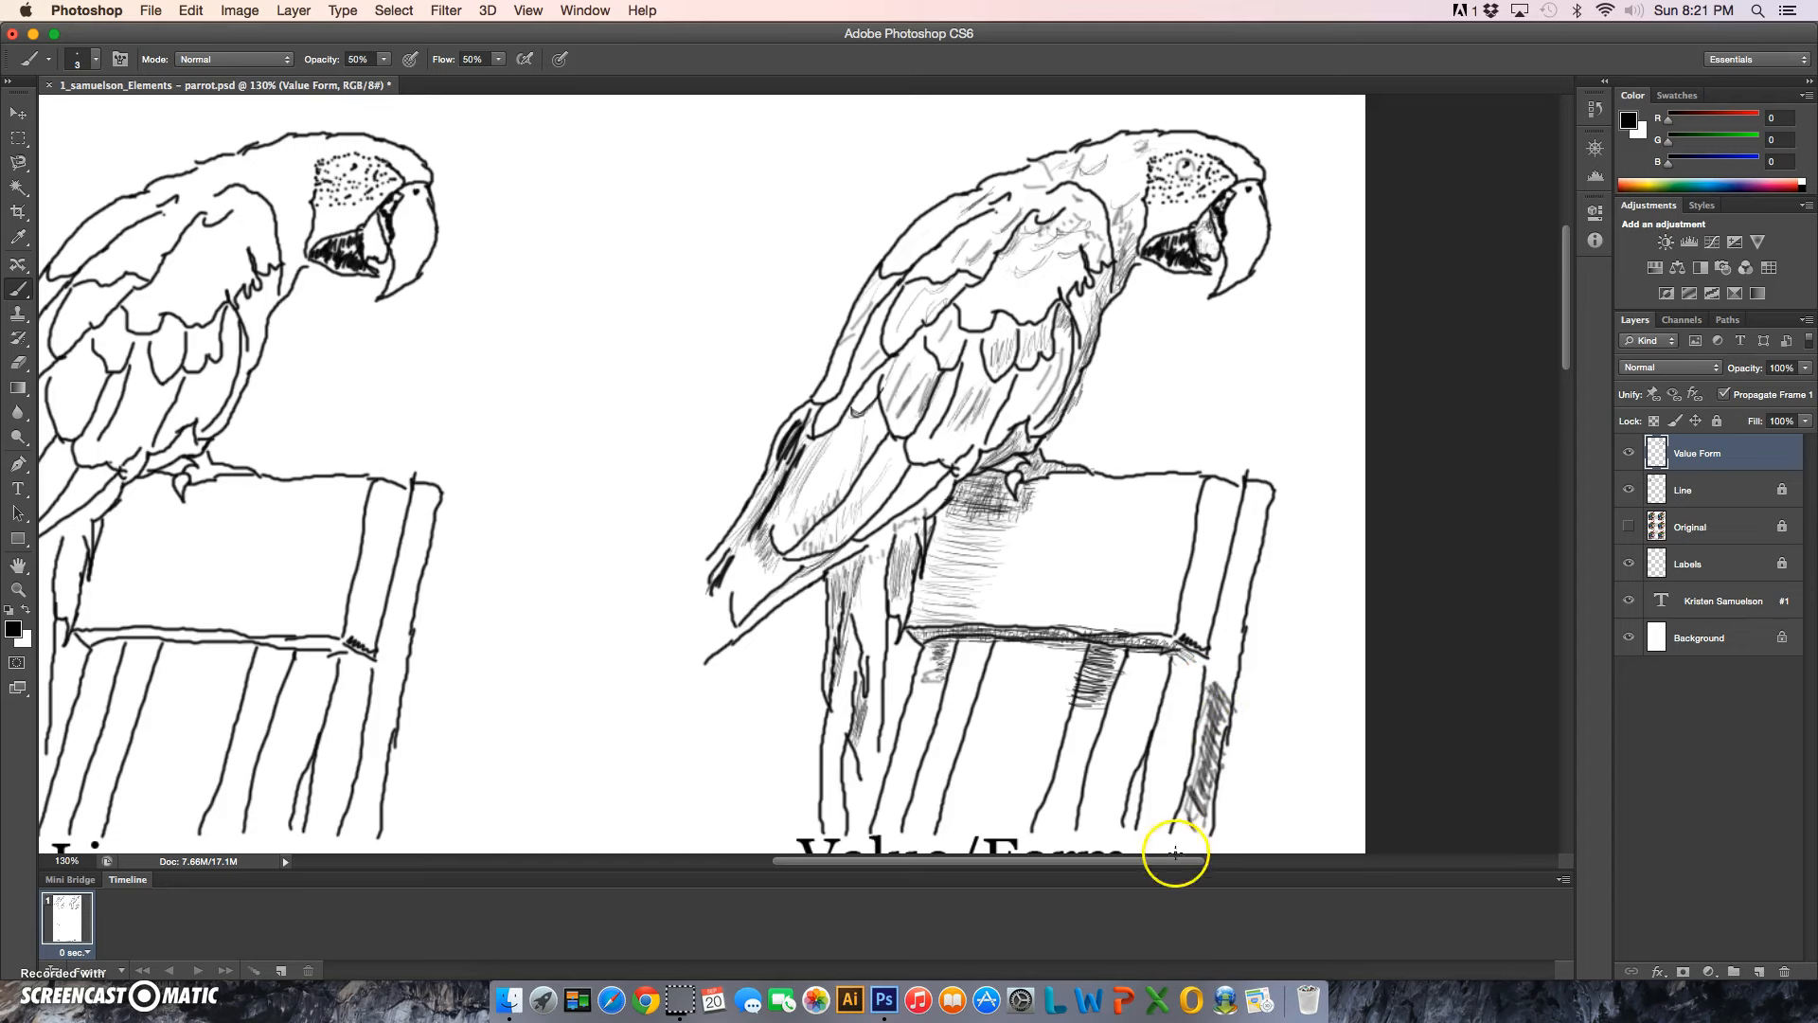
pyautogui.moveTo(1193, 791); pyautogui.dragTo(1165, 771)
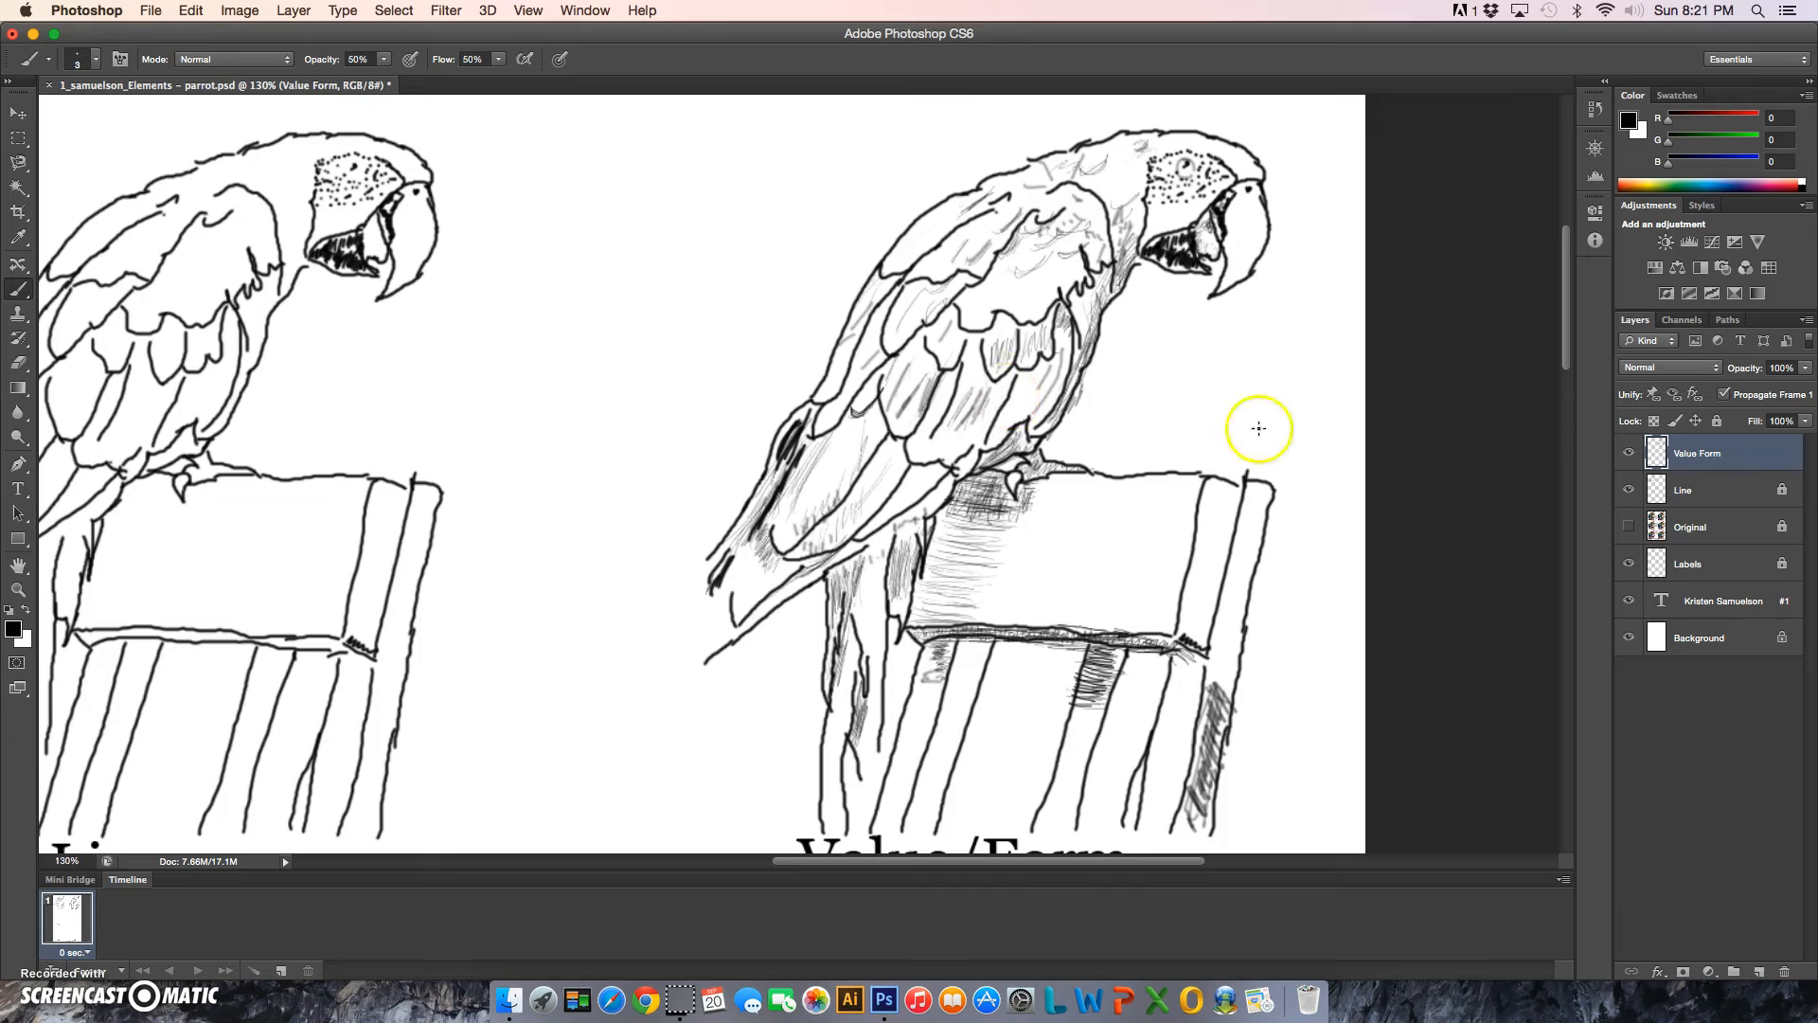
pyautogui.click(1628, 526)
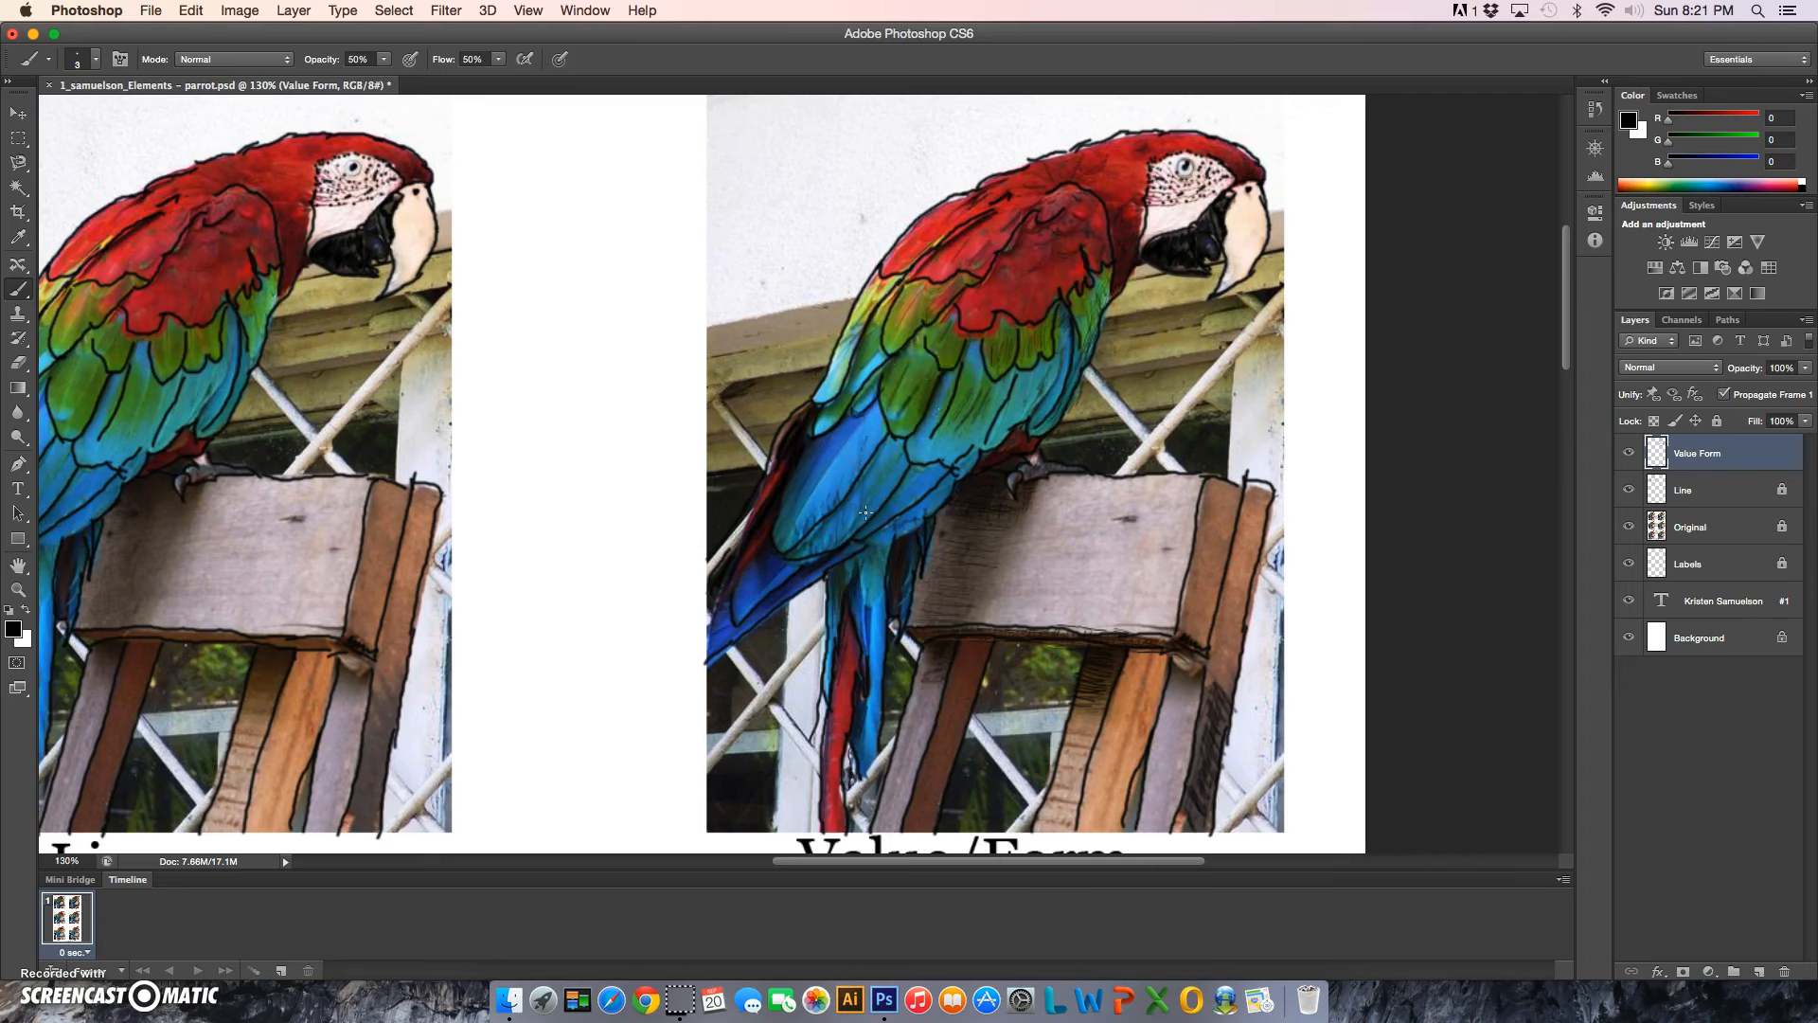
pyautogui.click(1629, 526)
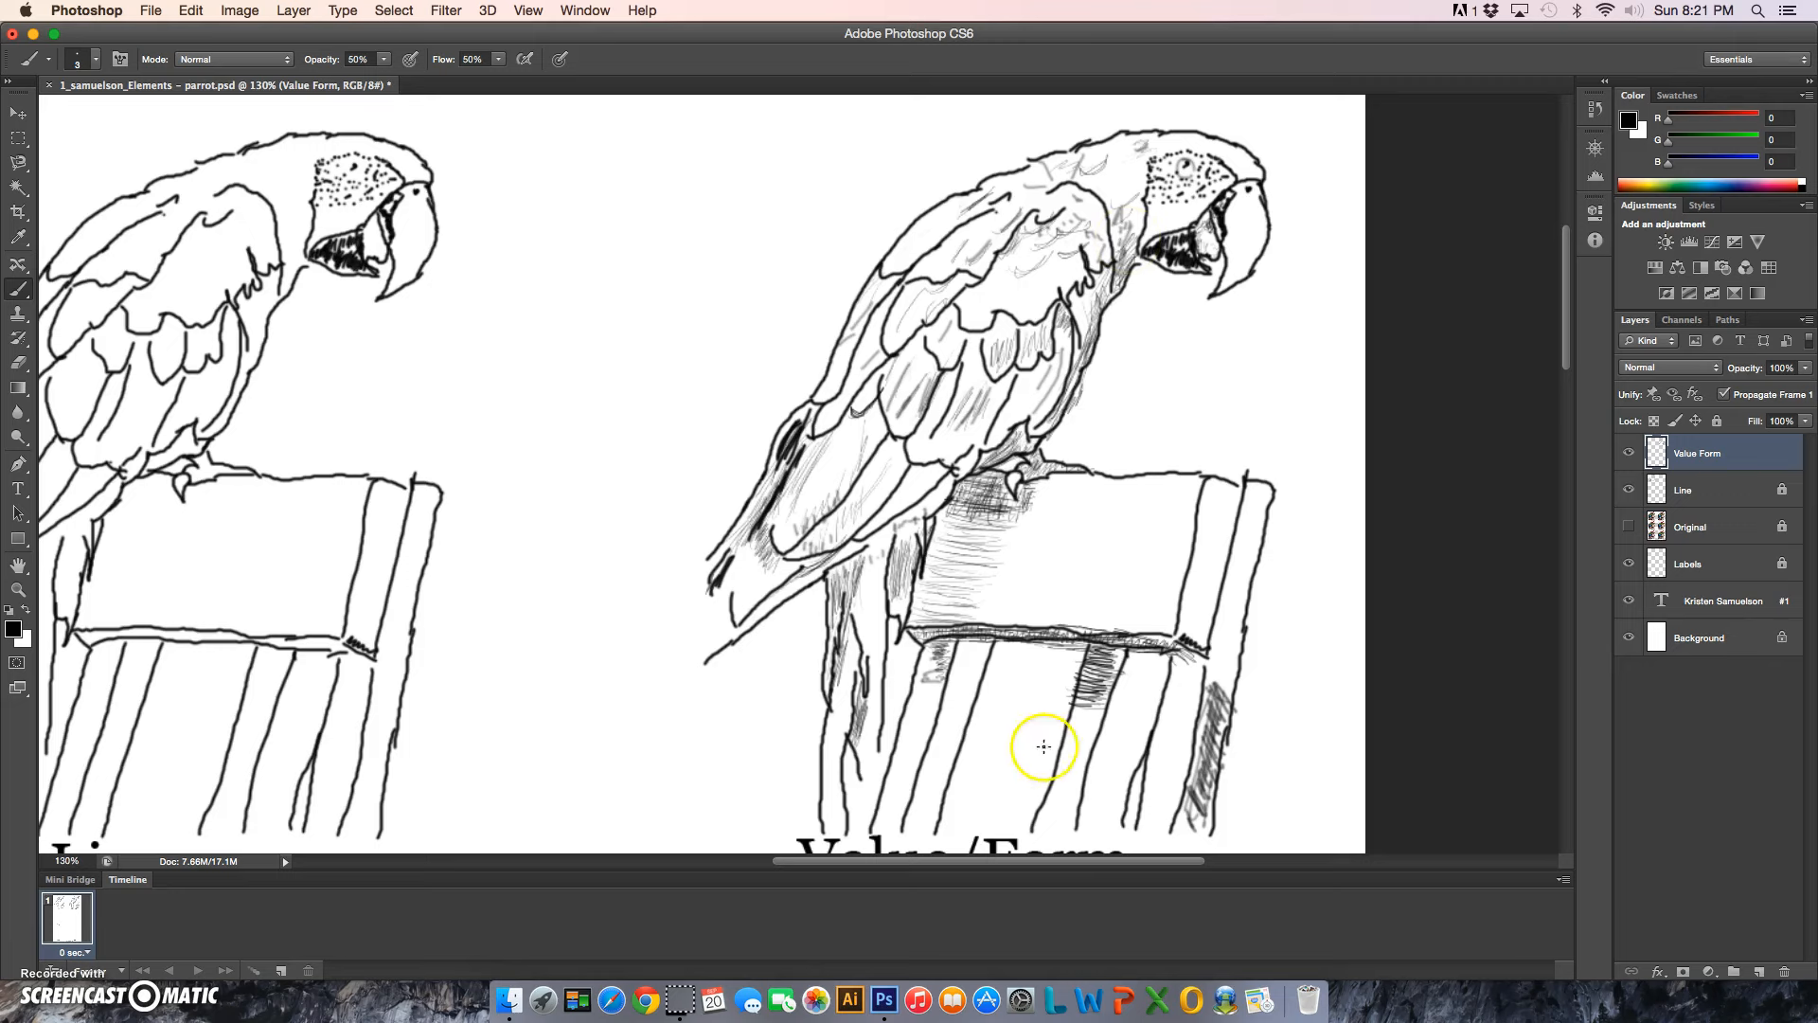
pyautogui.moveTo(1048, 865); pyautogui.dragTo(991, 867)
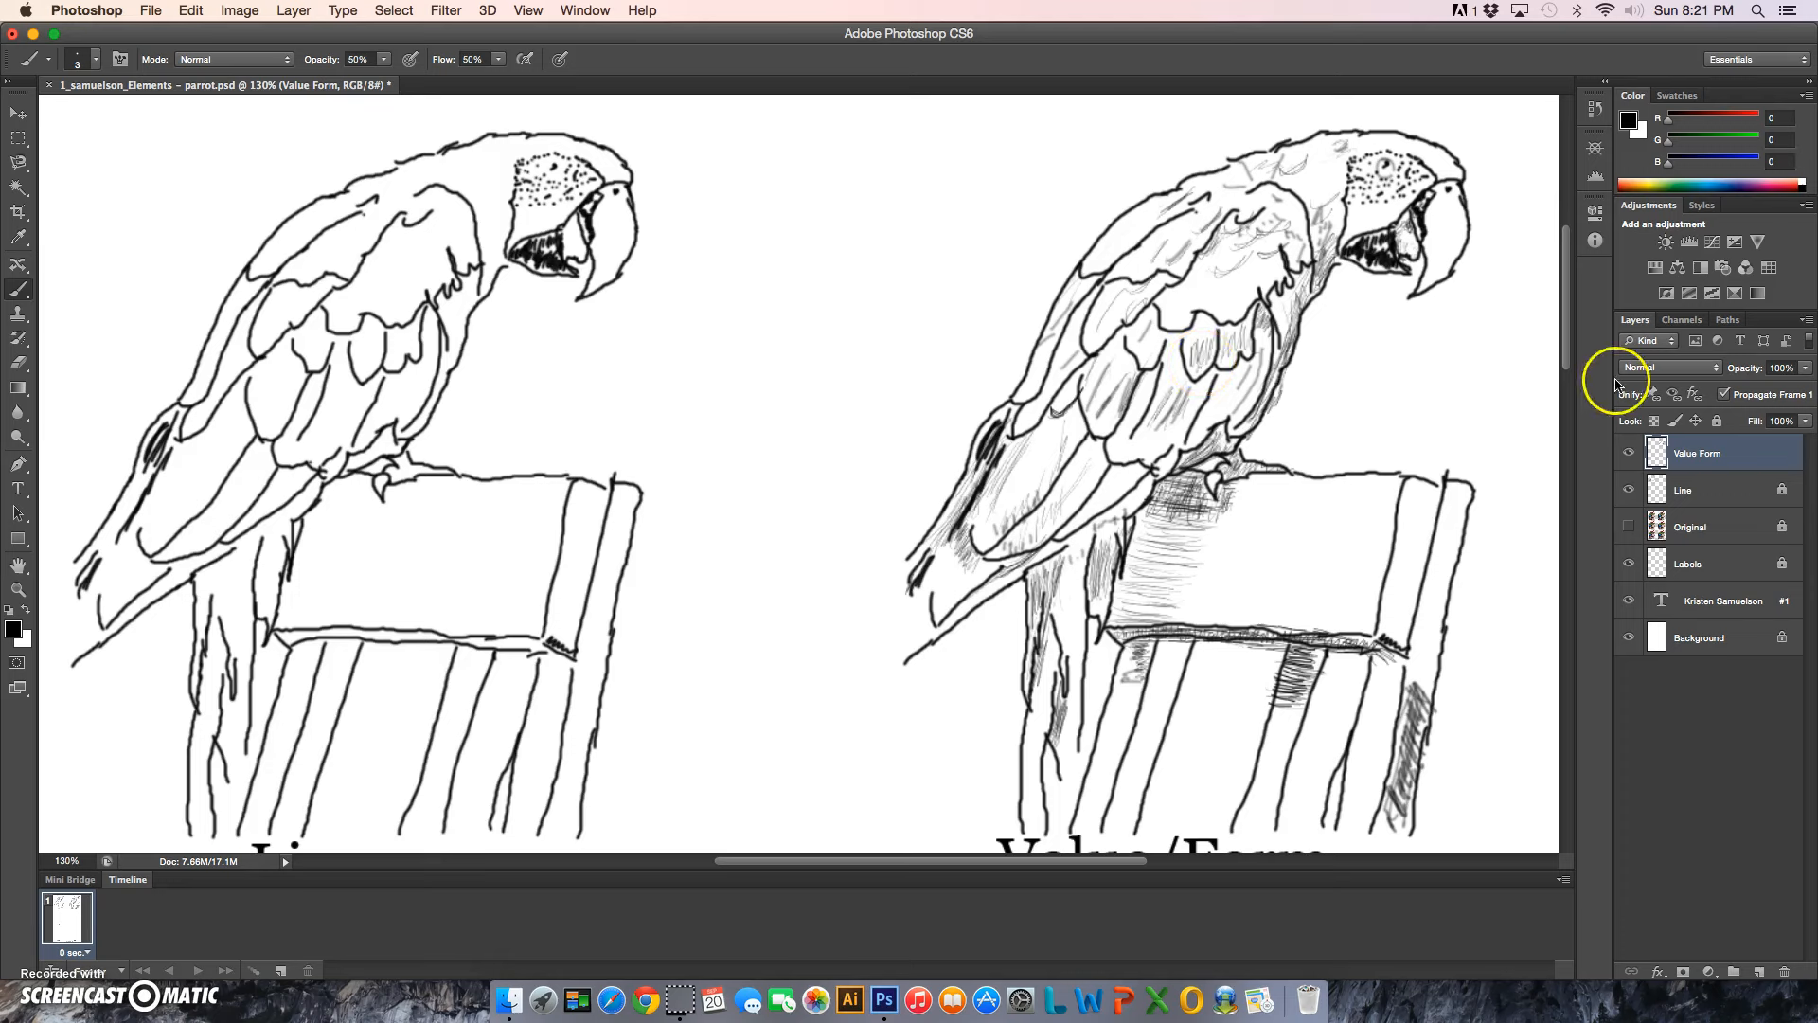
pyautogui.click(1629, 527)
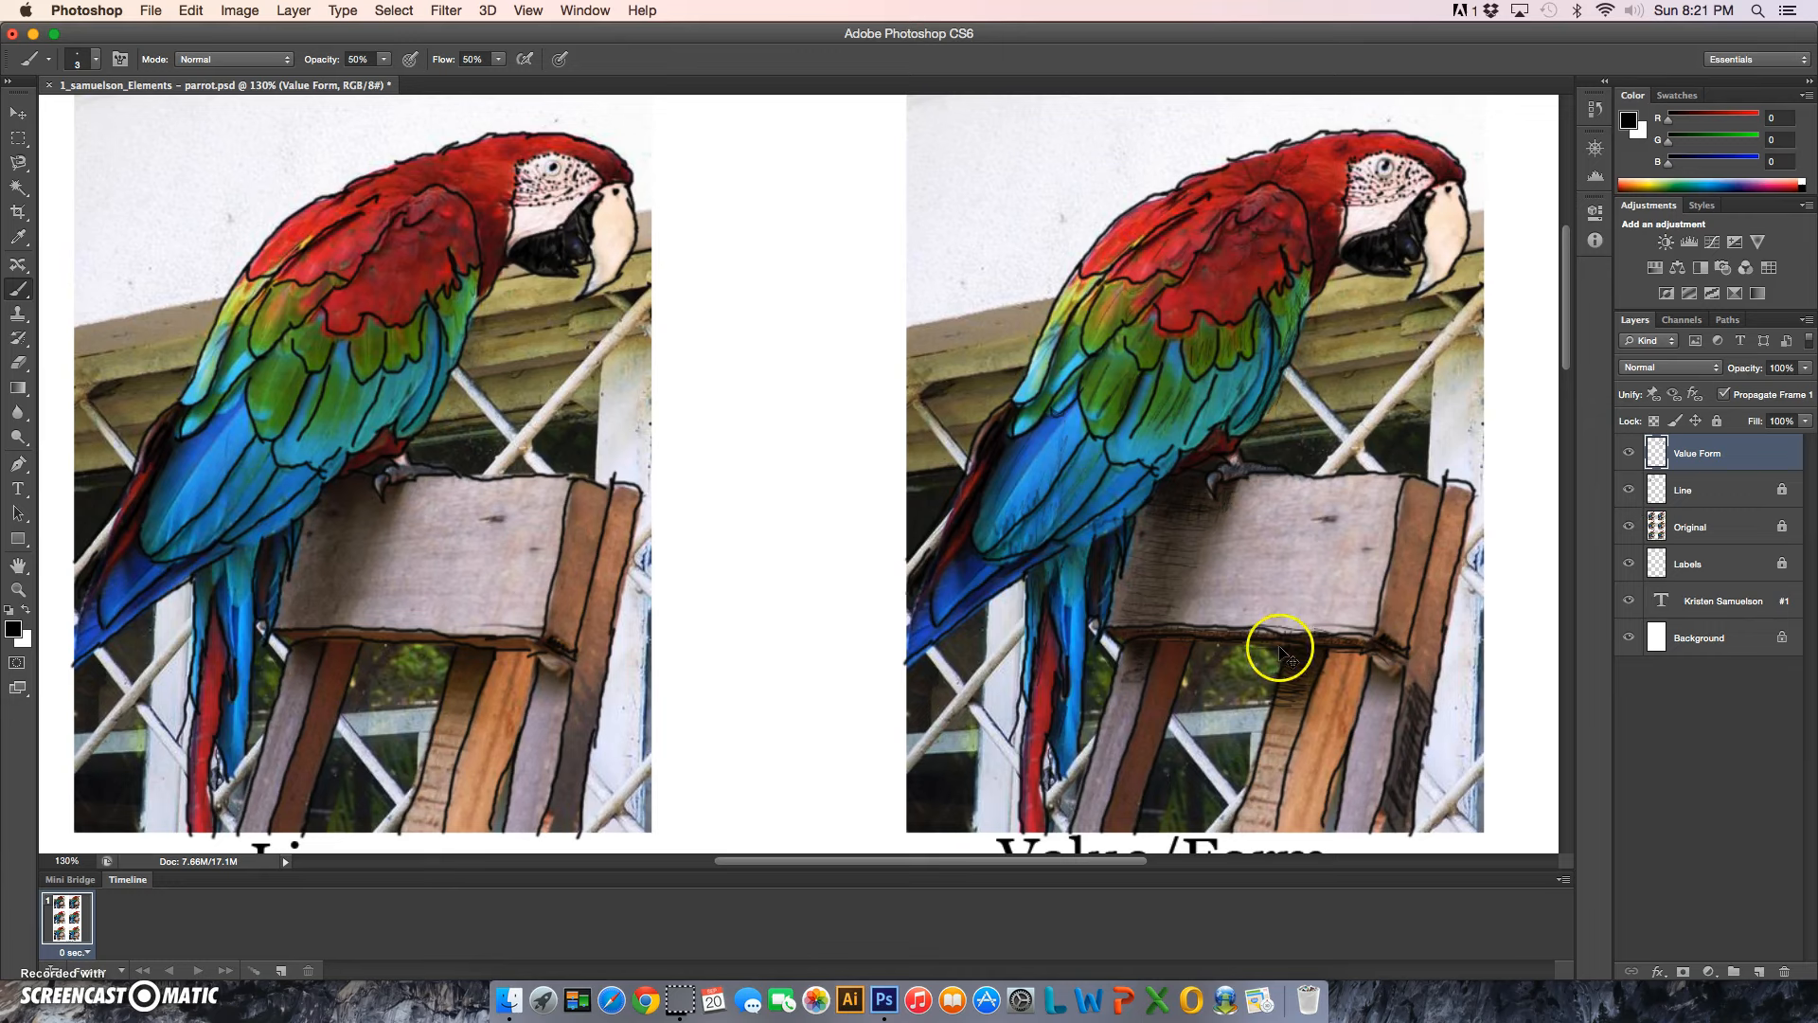
# Save the document and fully lock the Value Form layer.
pyautogui.press('super+s')
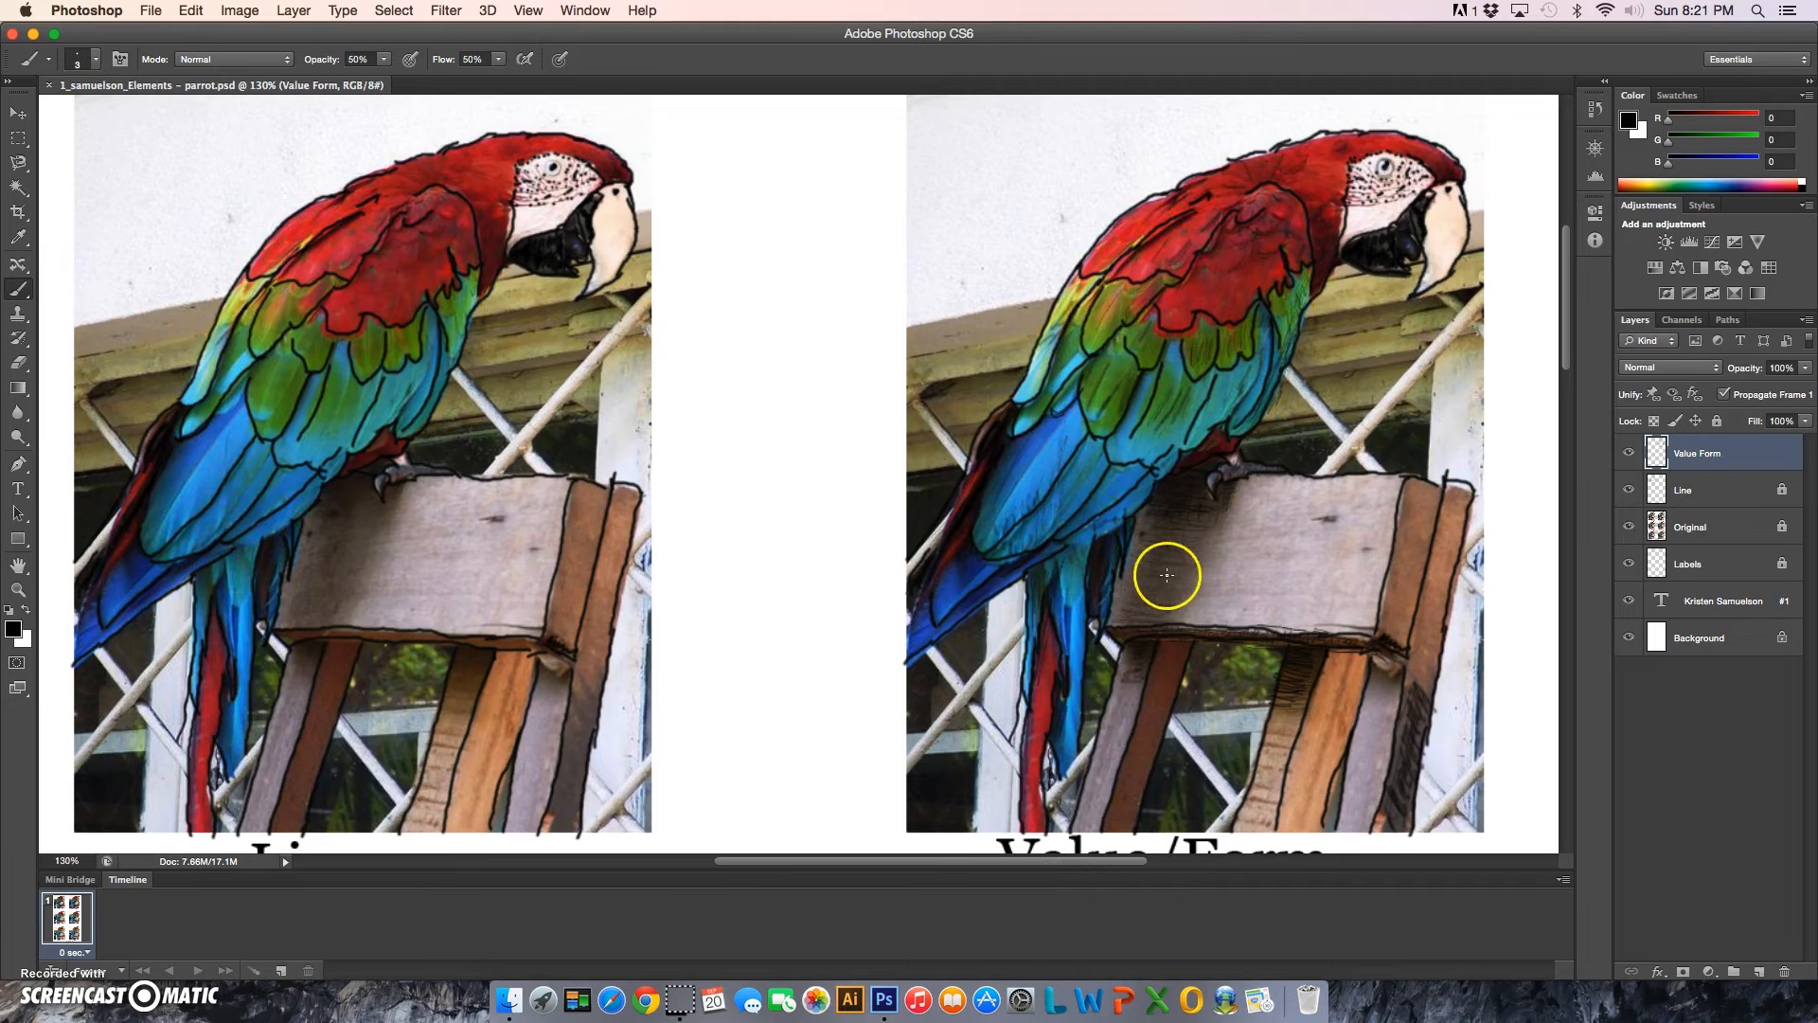
pyautogui.moveTo(1150, 576); pyautogui.dragTo(1193, 568)
pyautogui.click(409, 91)
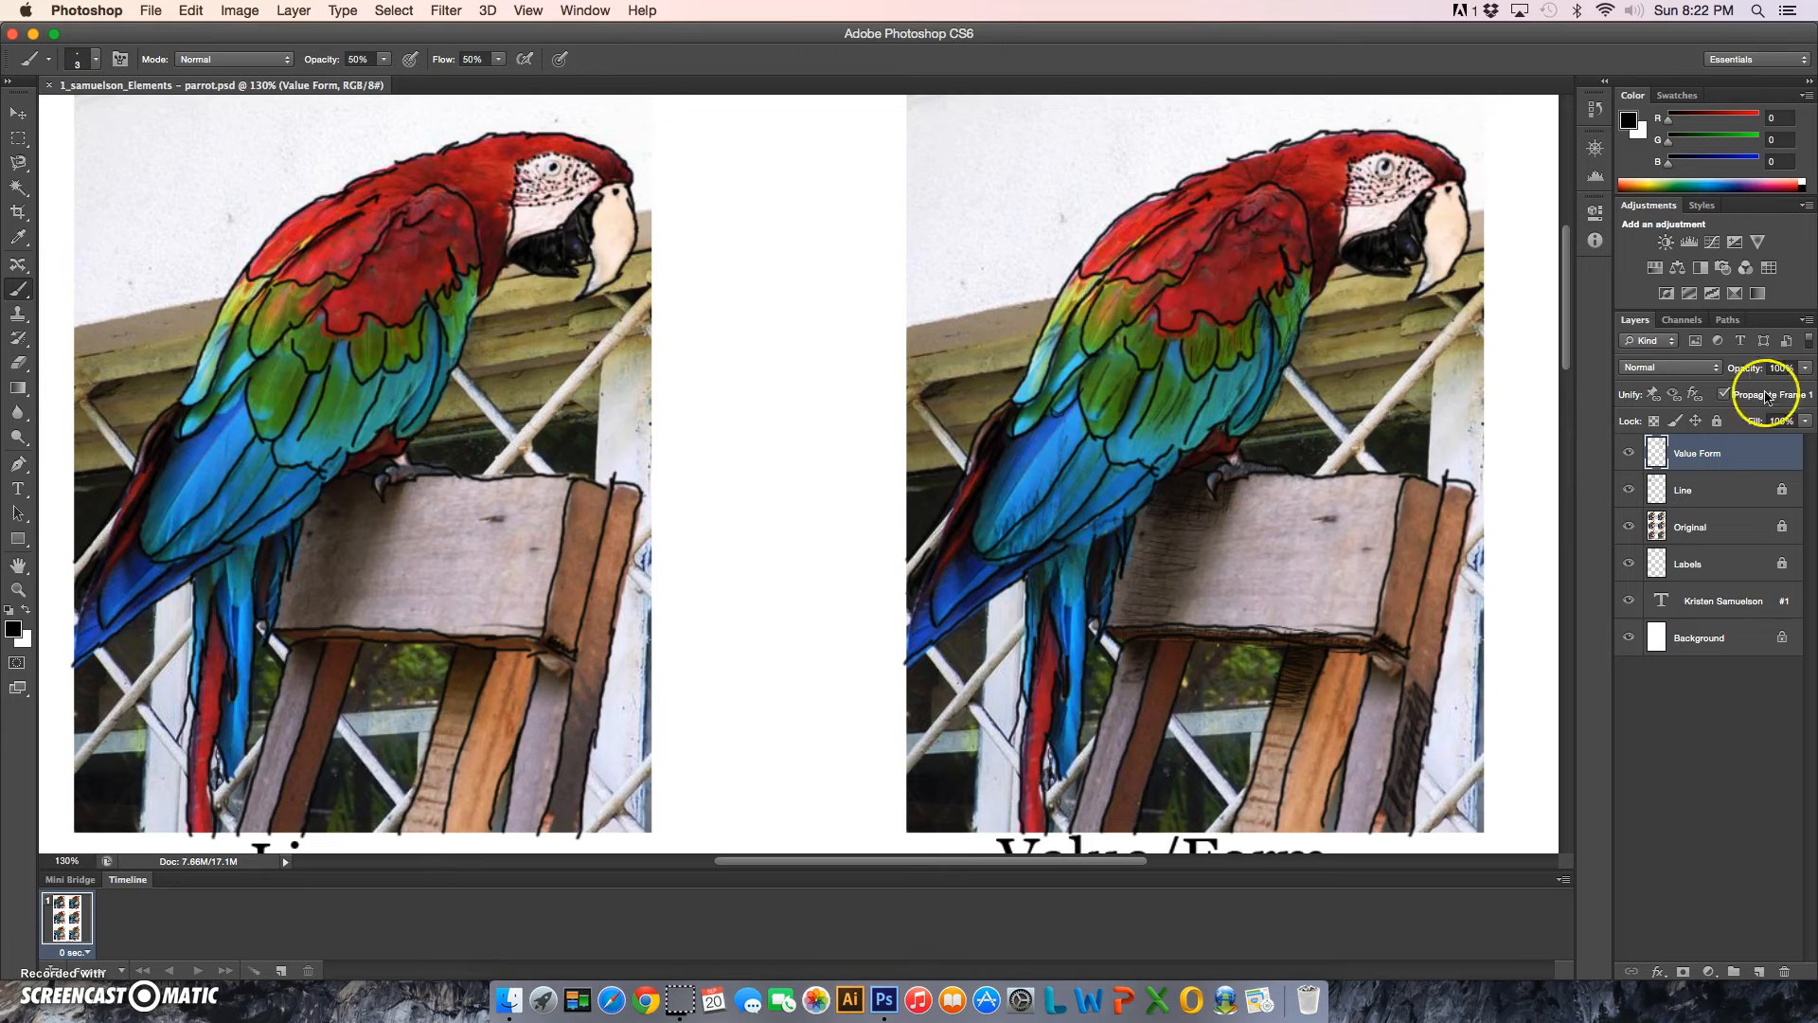
pyautogui.click(1717, 420)
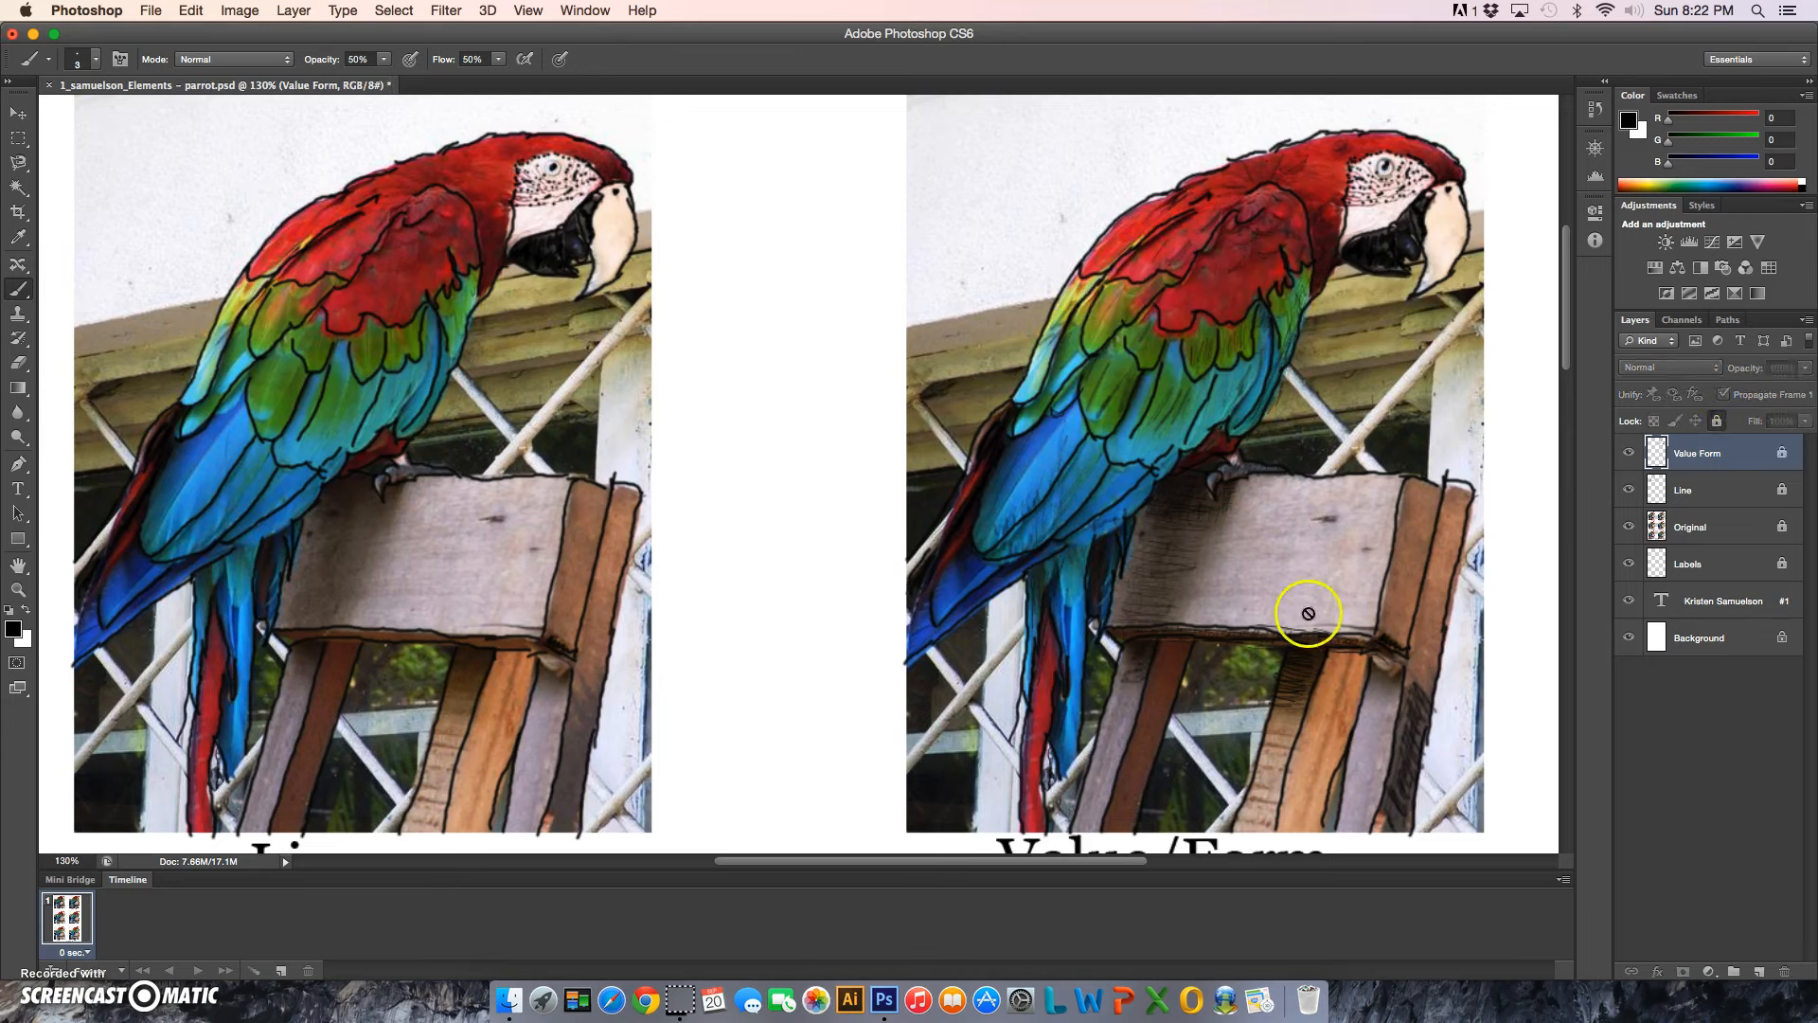